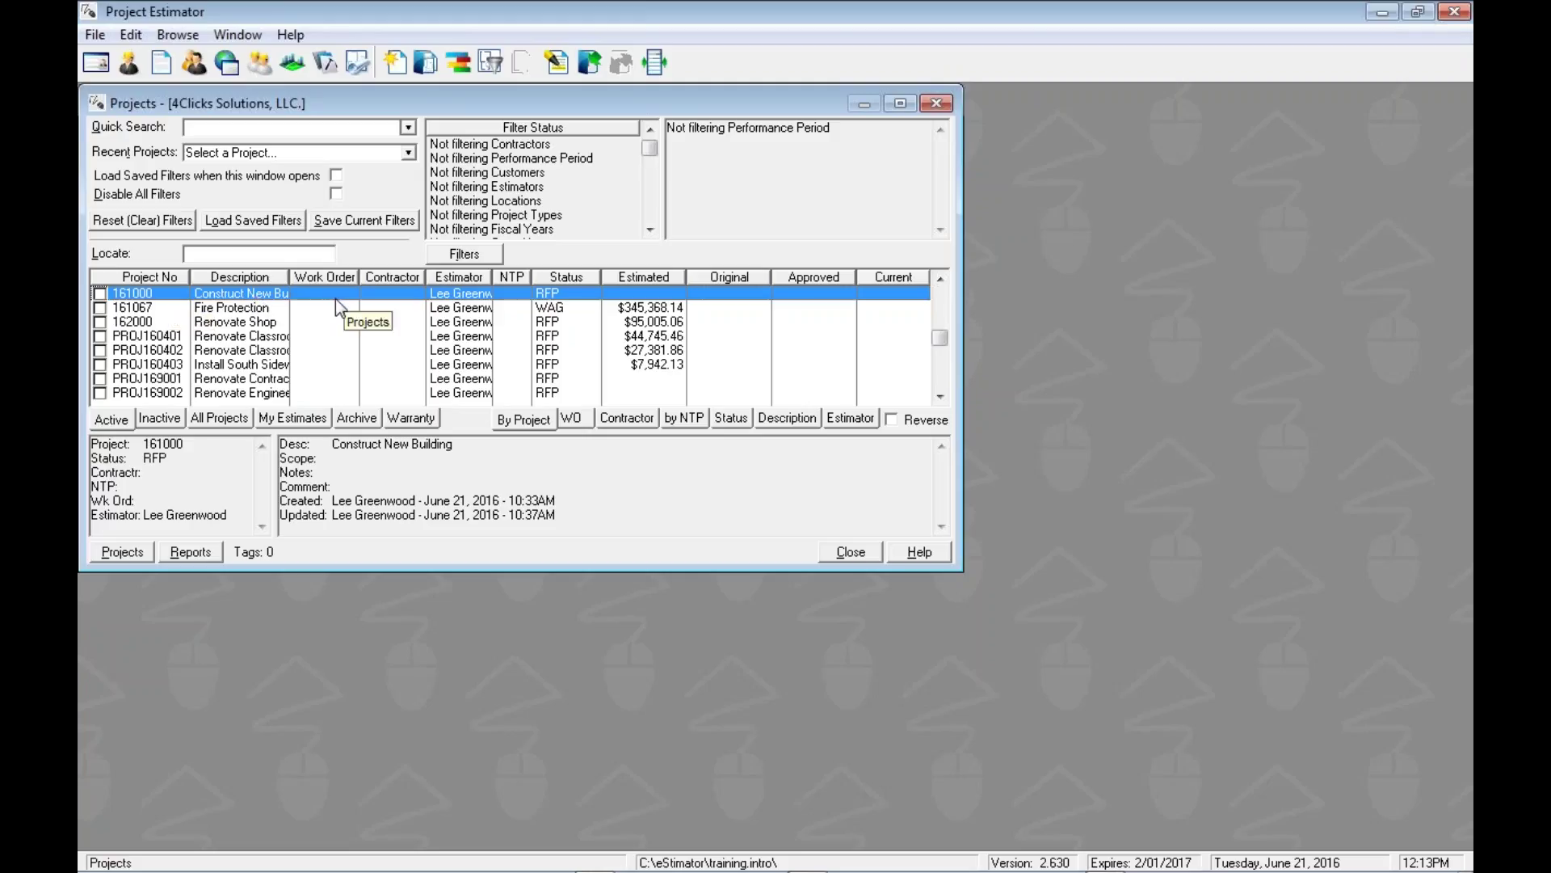
# - Browse the project actions in the Projects button menu and the right-click menu, then dismiss them
pyautogui.click(139, 552)
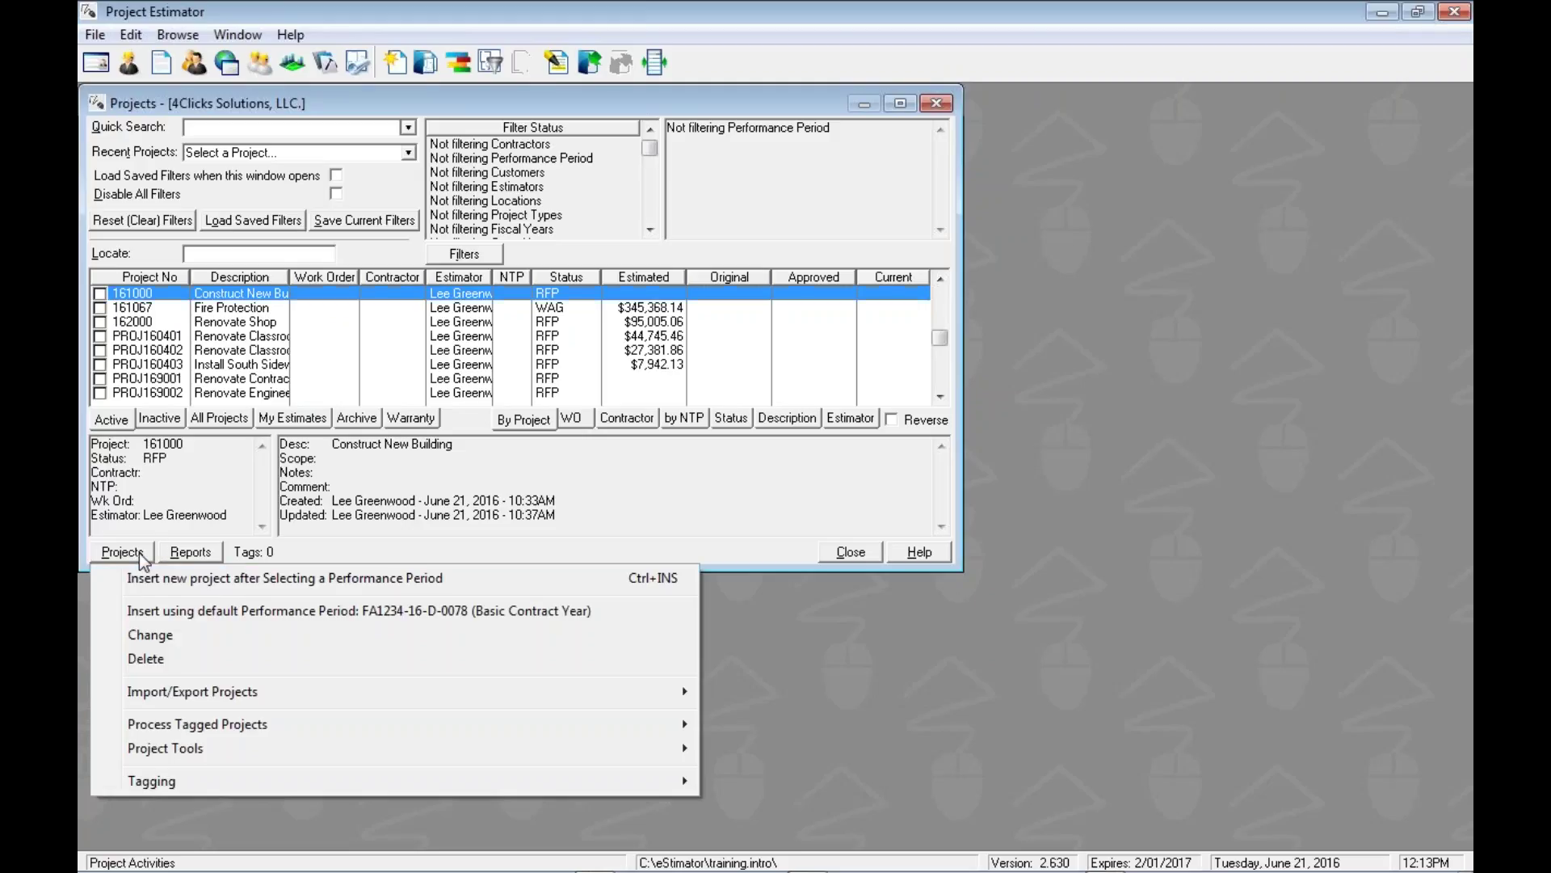
pyautogui.moveTo(138, 780)
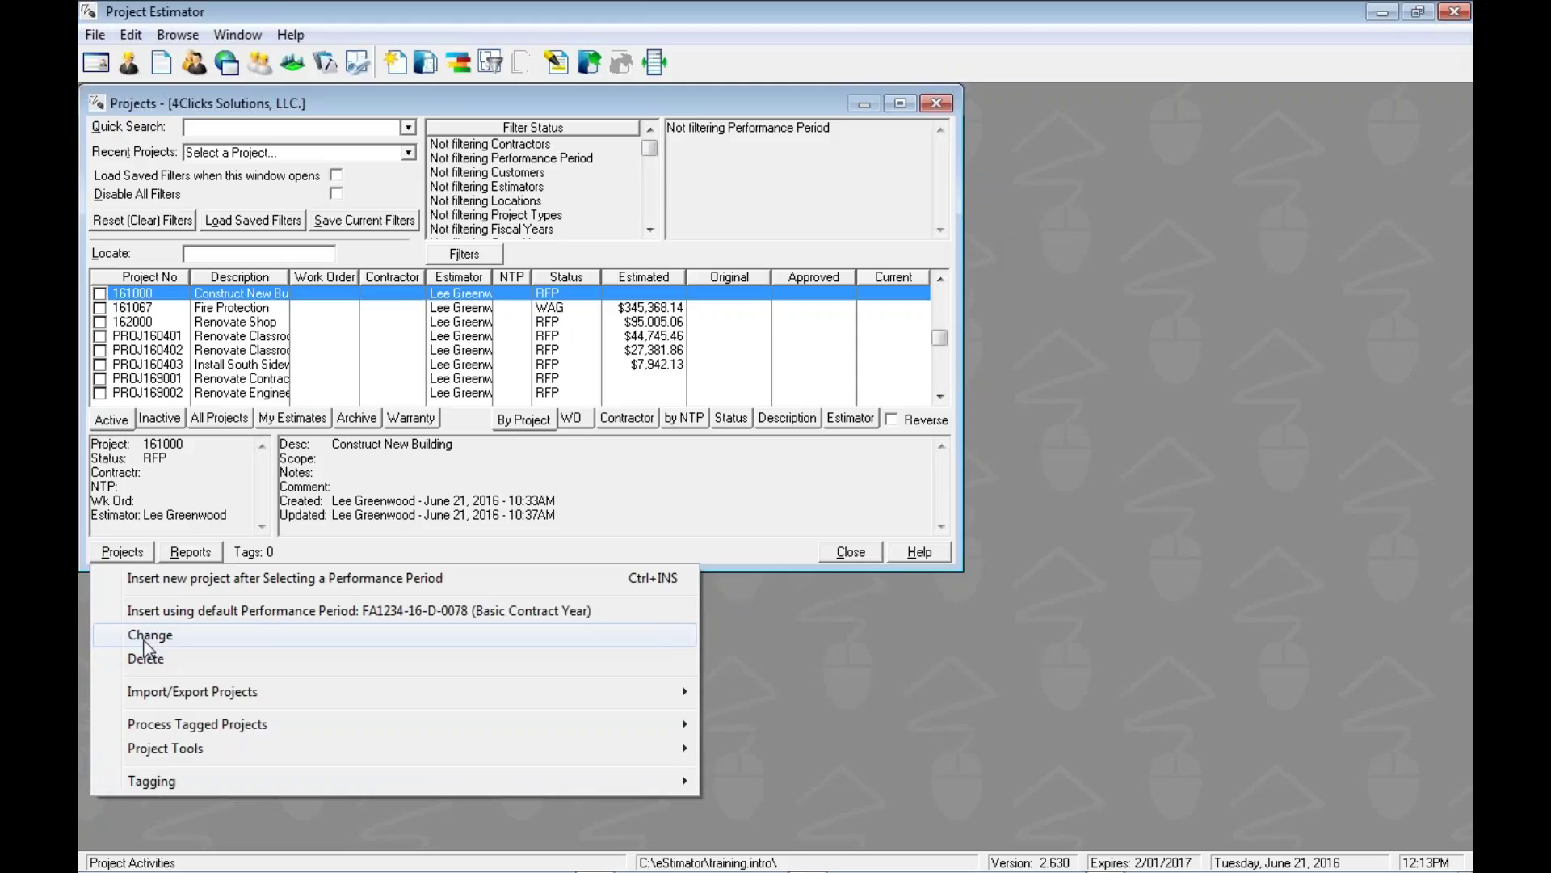
pyautogui.rightClick(338, 294)
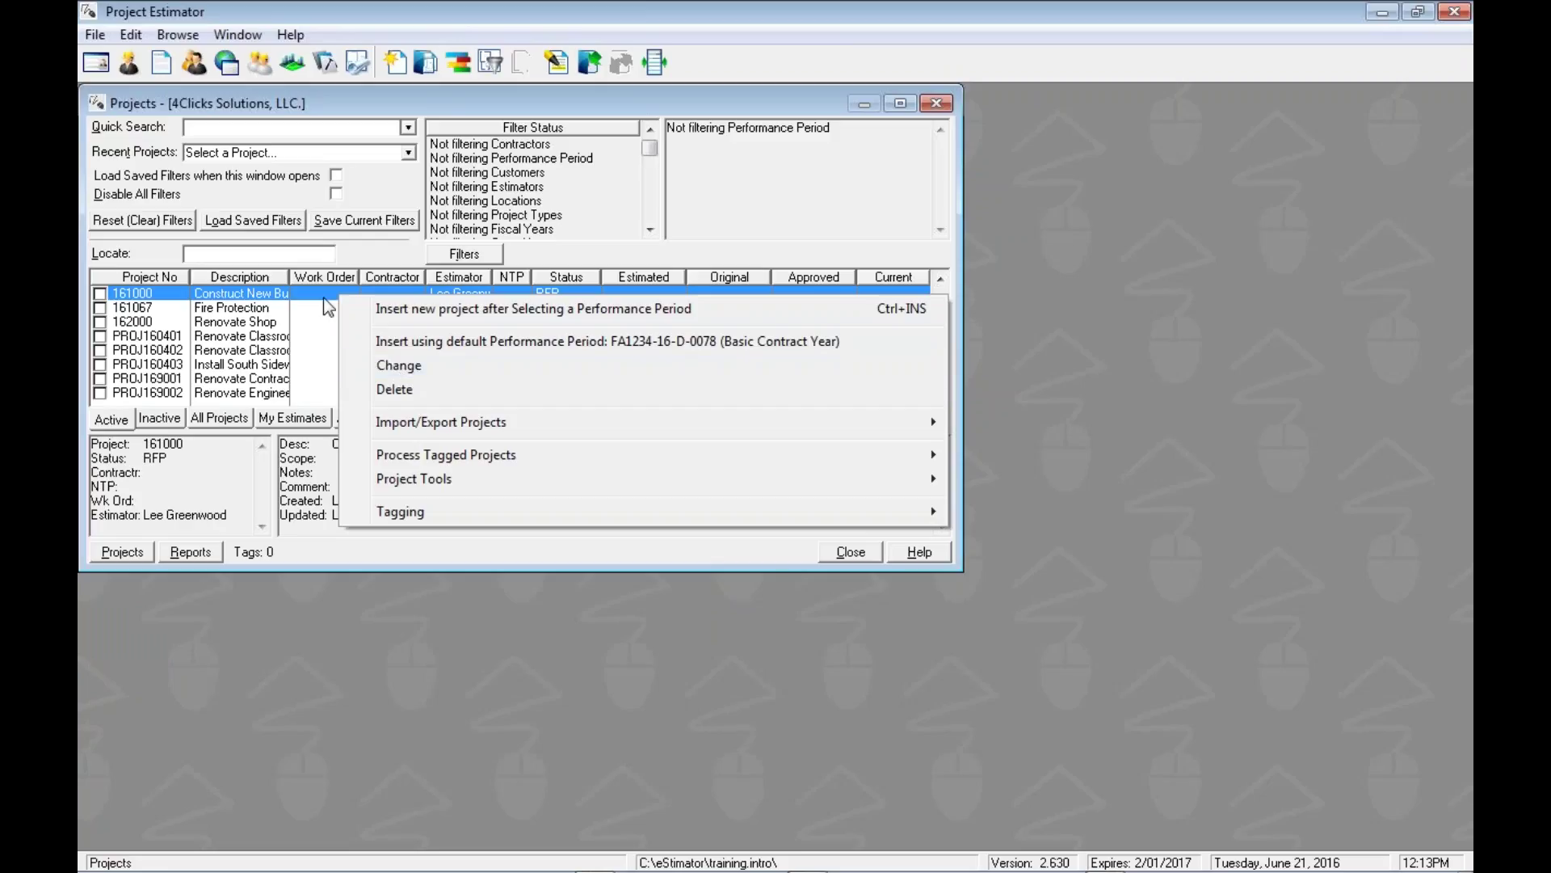
pyautogui.click(324, 299)
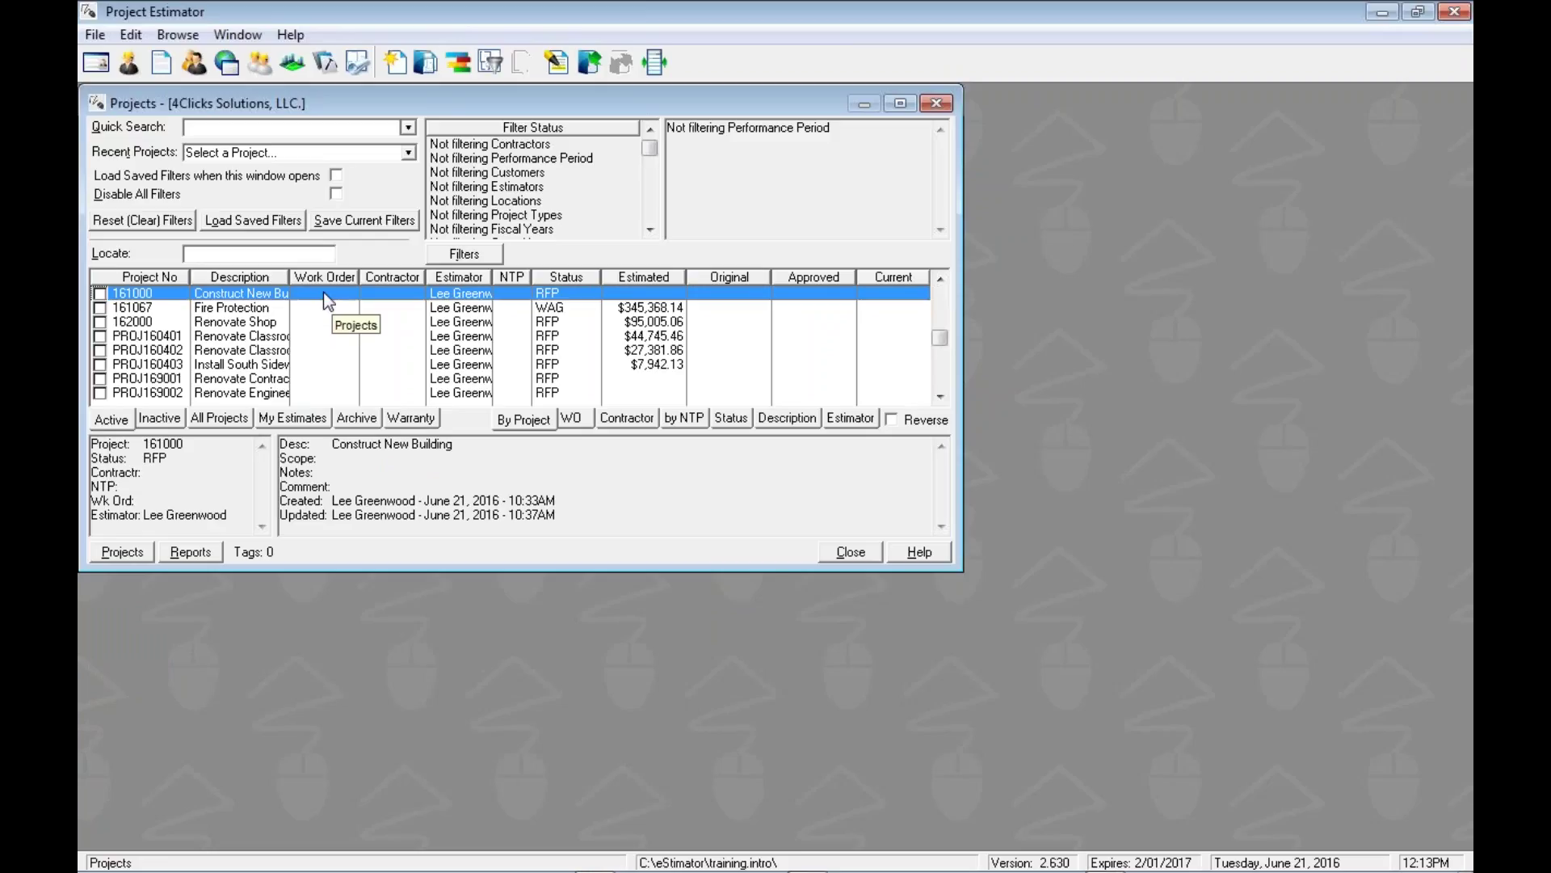
# - Open project 161000 Construct New Building for updating
pyautogui.press('Down')
pyautogui.press('Down')
pyautogui.press('Up')
pyautogui.press('Up')
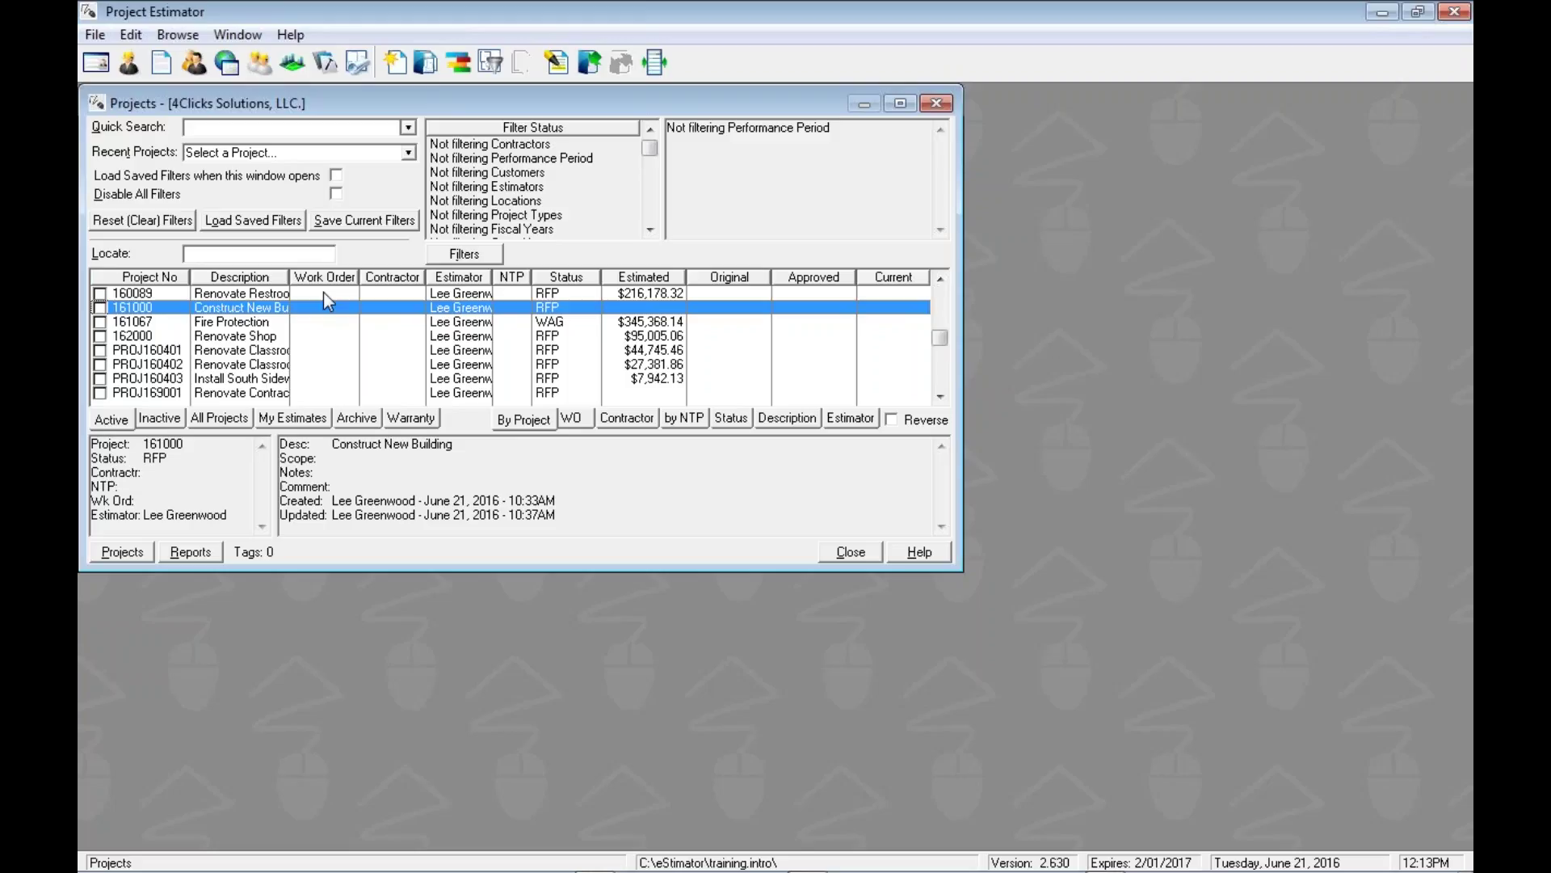
pyautogui.press('Return')
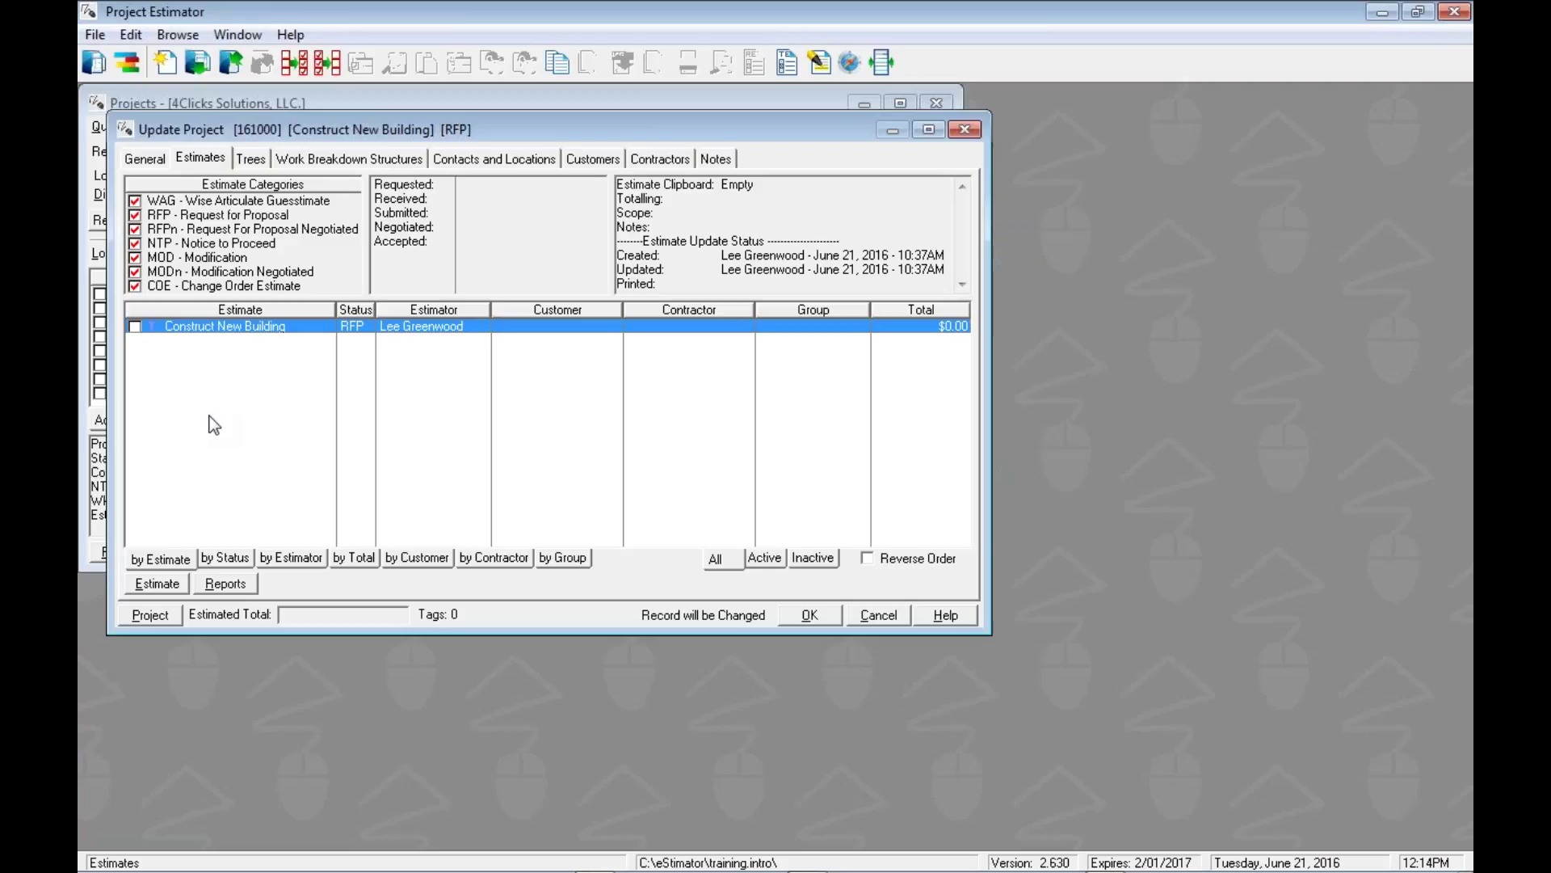
# - Show the estimate actions from the Estimate button, then from the estimate list's right-click menu
pyautogui.click(173, 584)
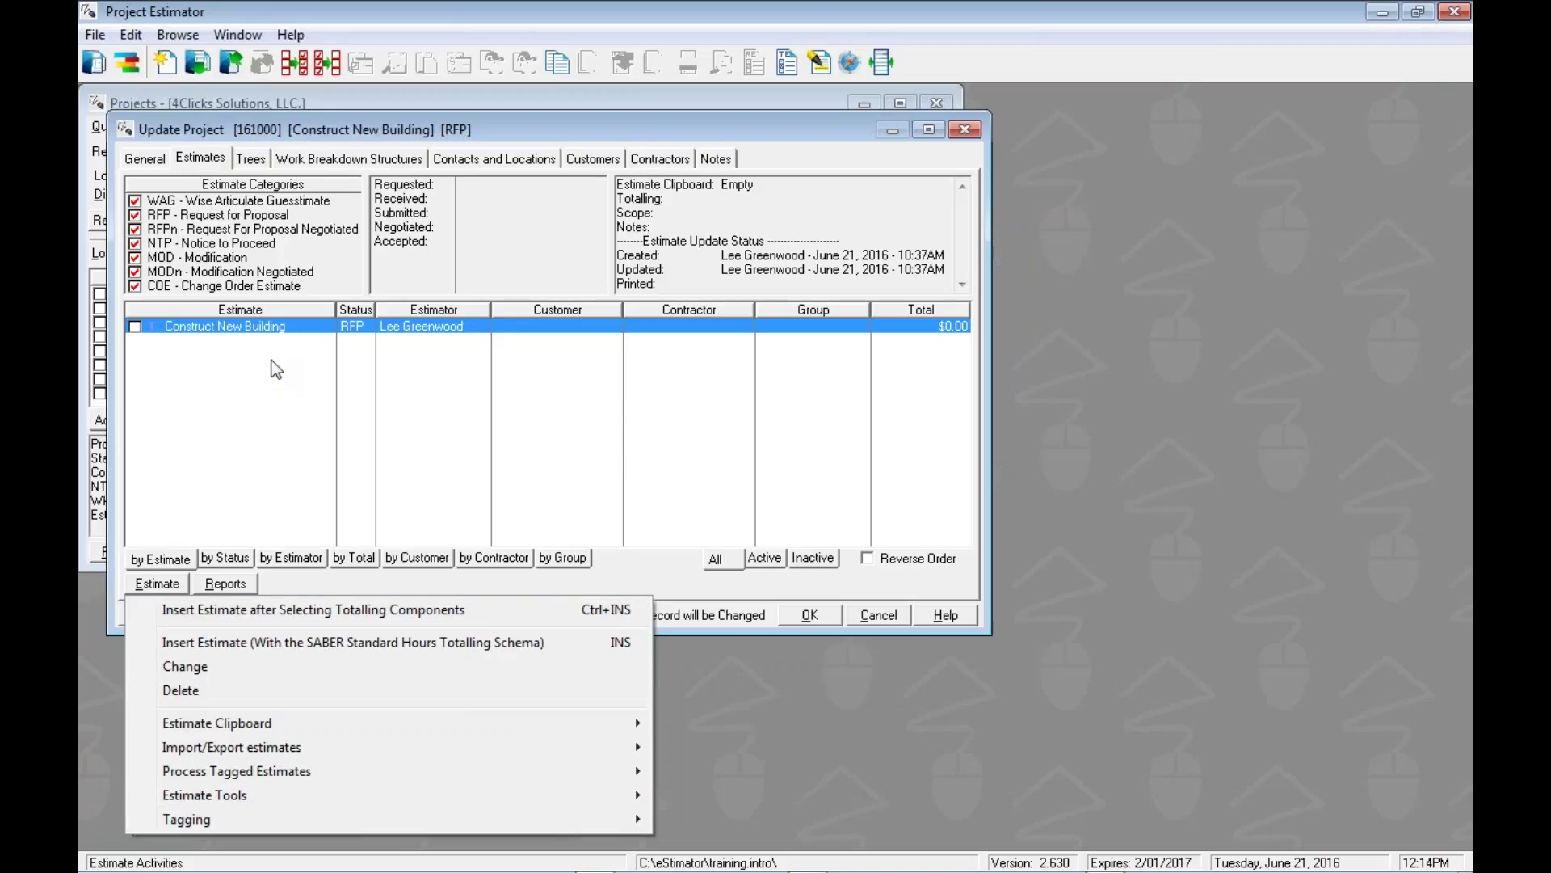
pyautogui.click(279, 339)
pyautogui.rightClick(279, 339)
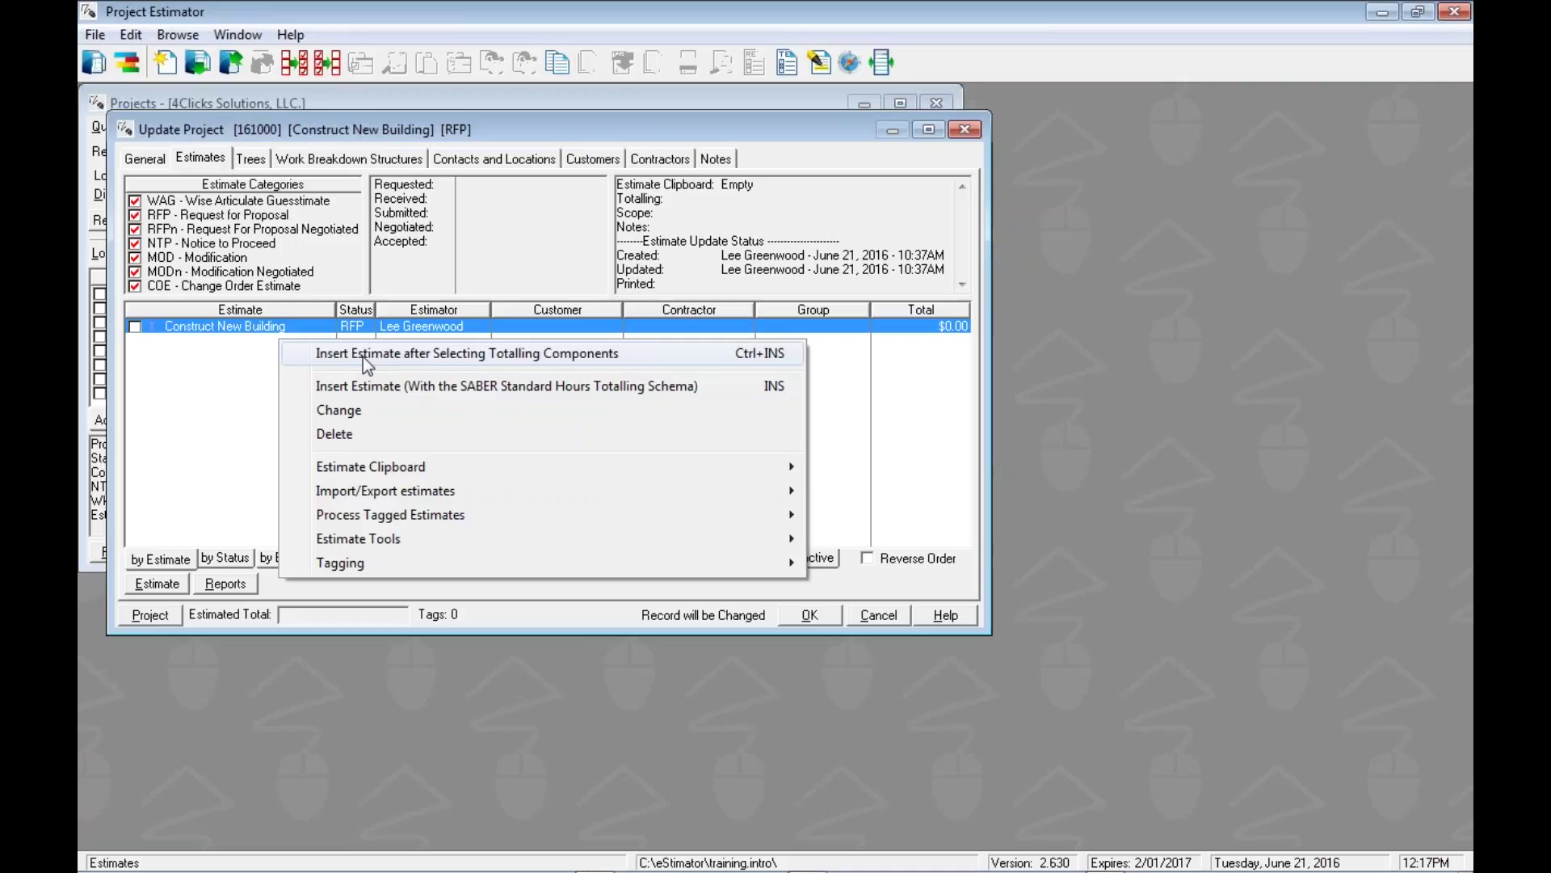
# - Insert an estimate with chosen totalling components, picking SABER Nonstandard Hours from the contract schemas
pyautogui.click(477, 357)
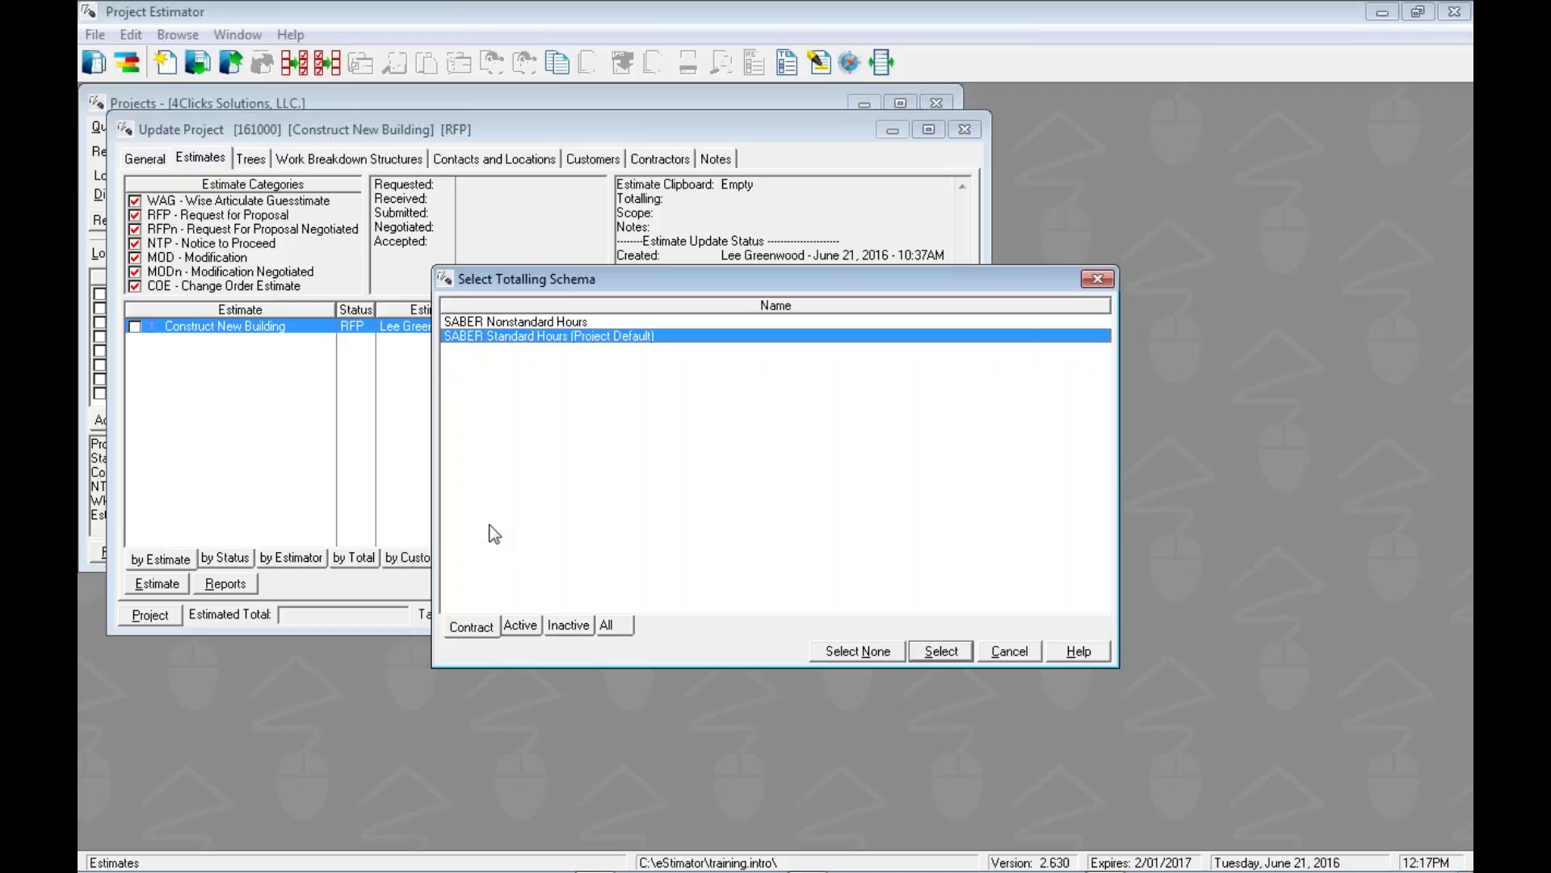
pyautogui.click(519, 628)
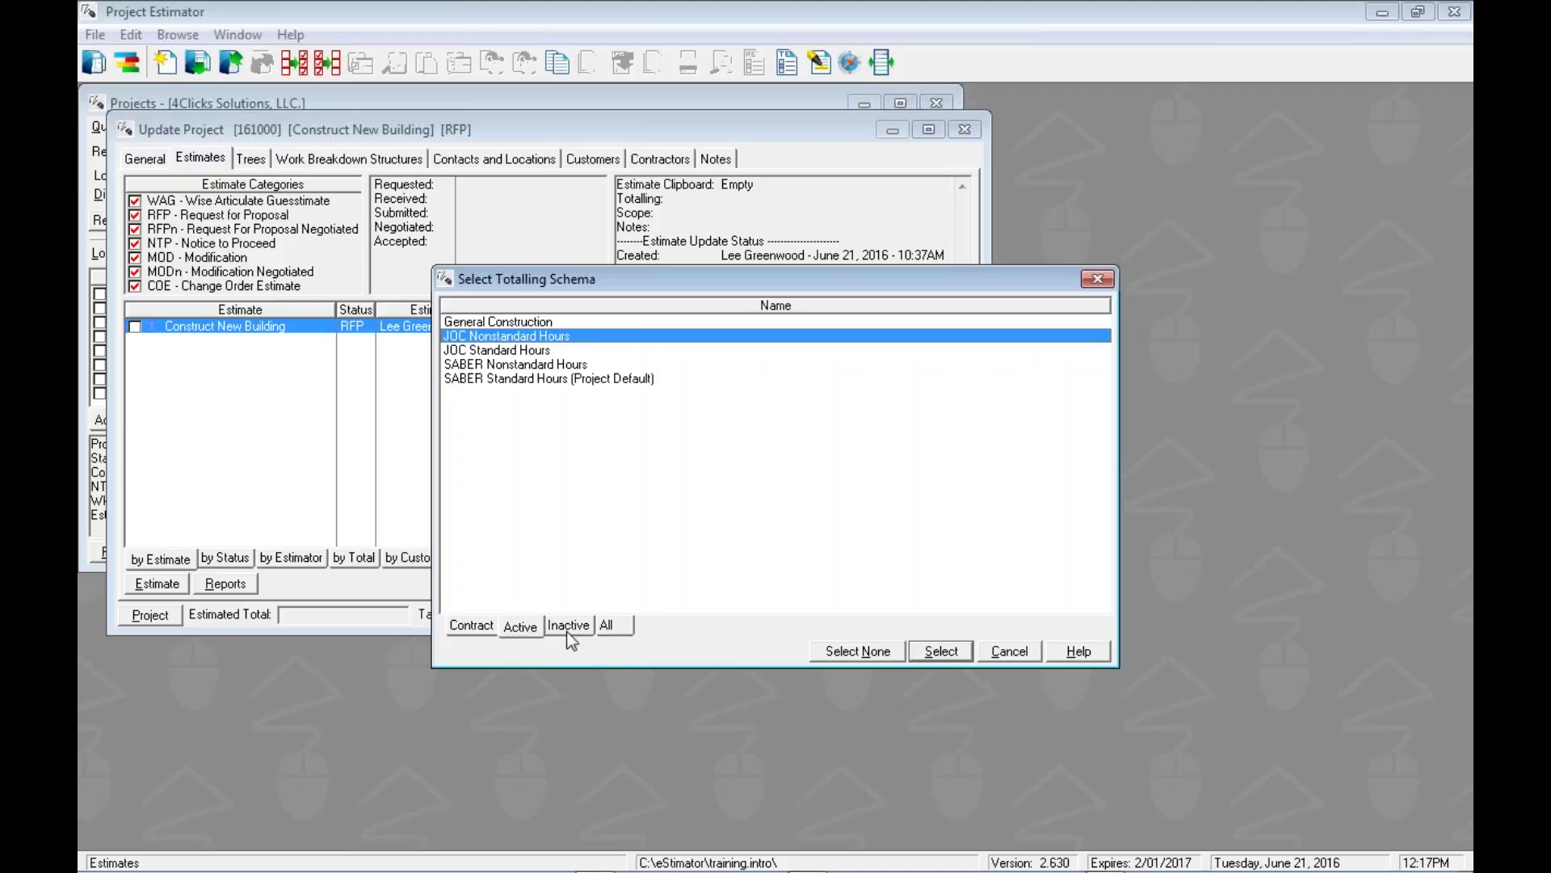
pyautogui.click(455, 632)
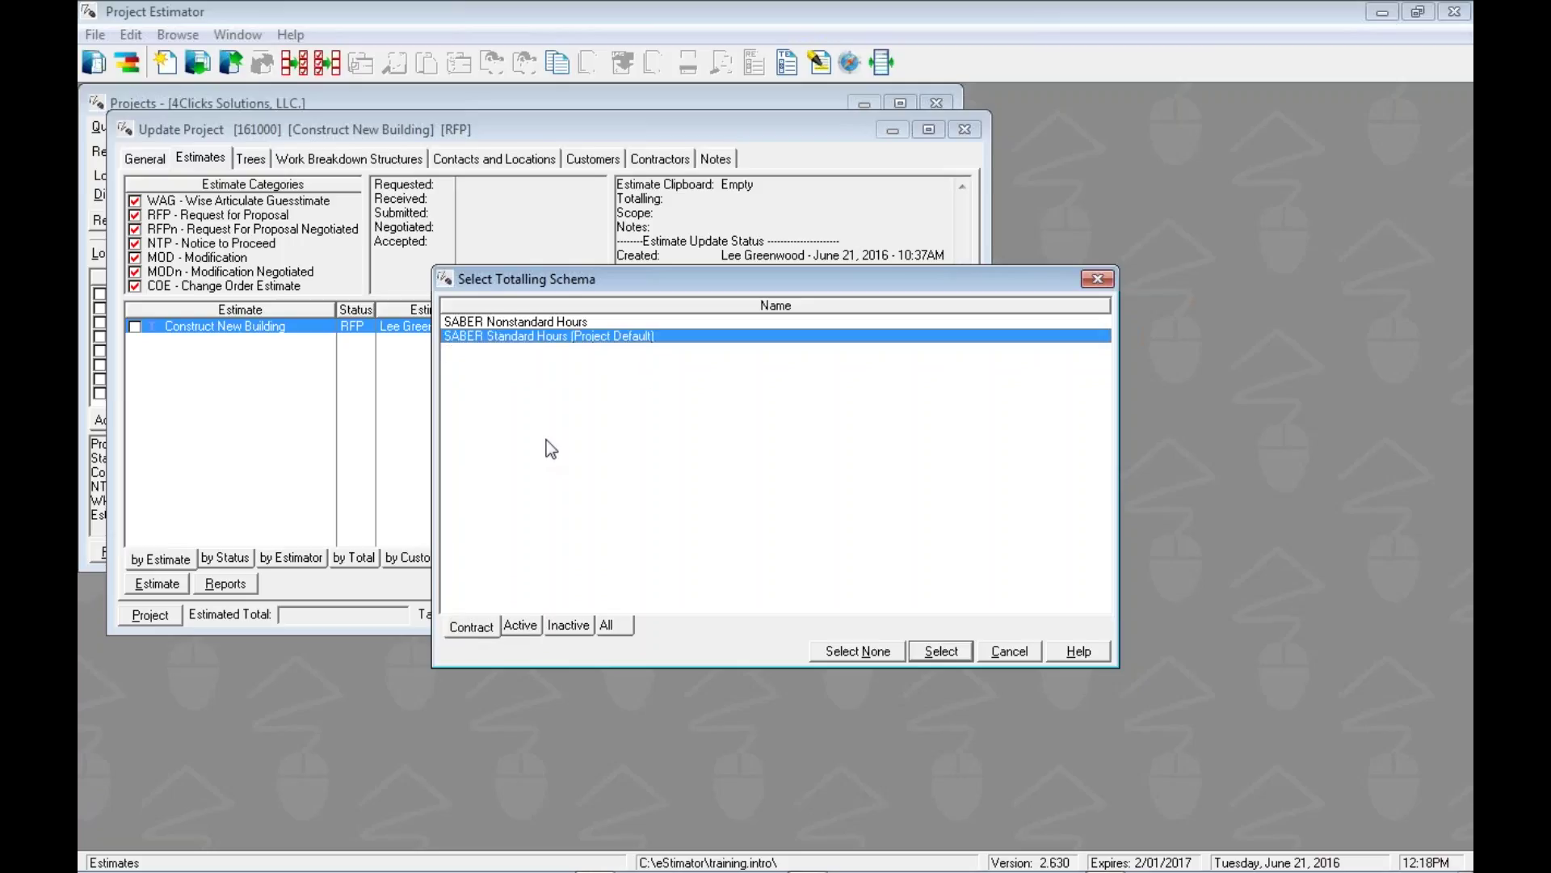
pyautogui.click(546, 322)
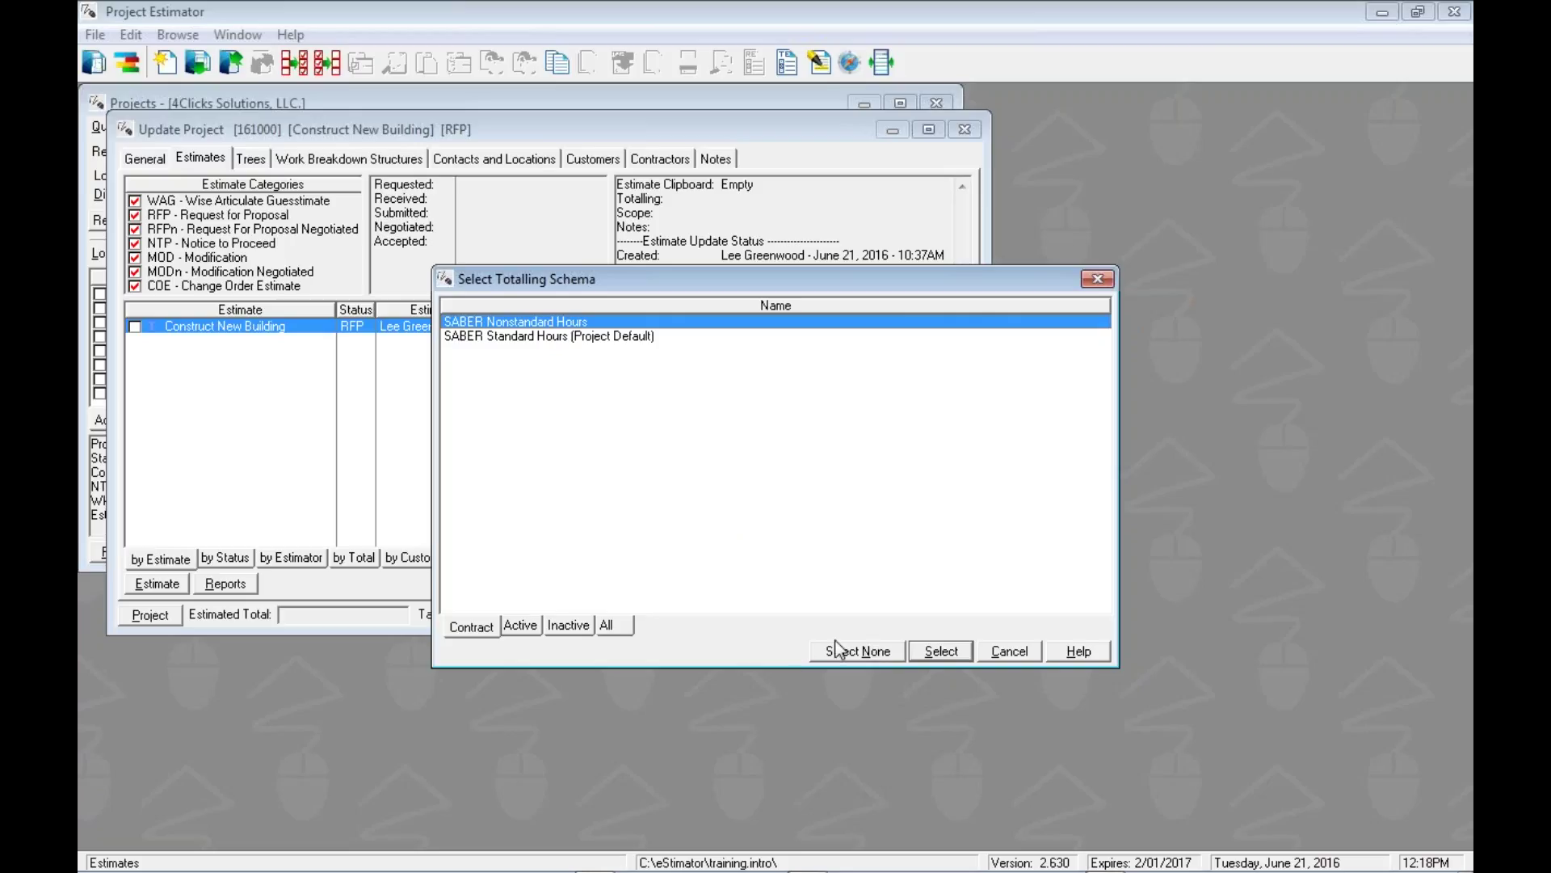
# - Describe the new estimate as '01 General Requirements', check its SABER Nonstandard Hours component, and save
pyautogui.click(943, 652)
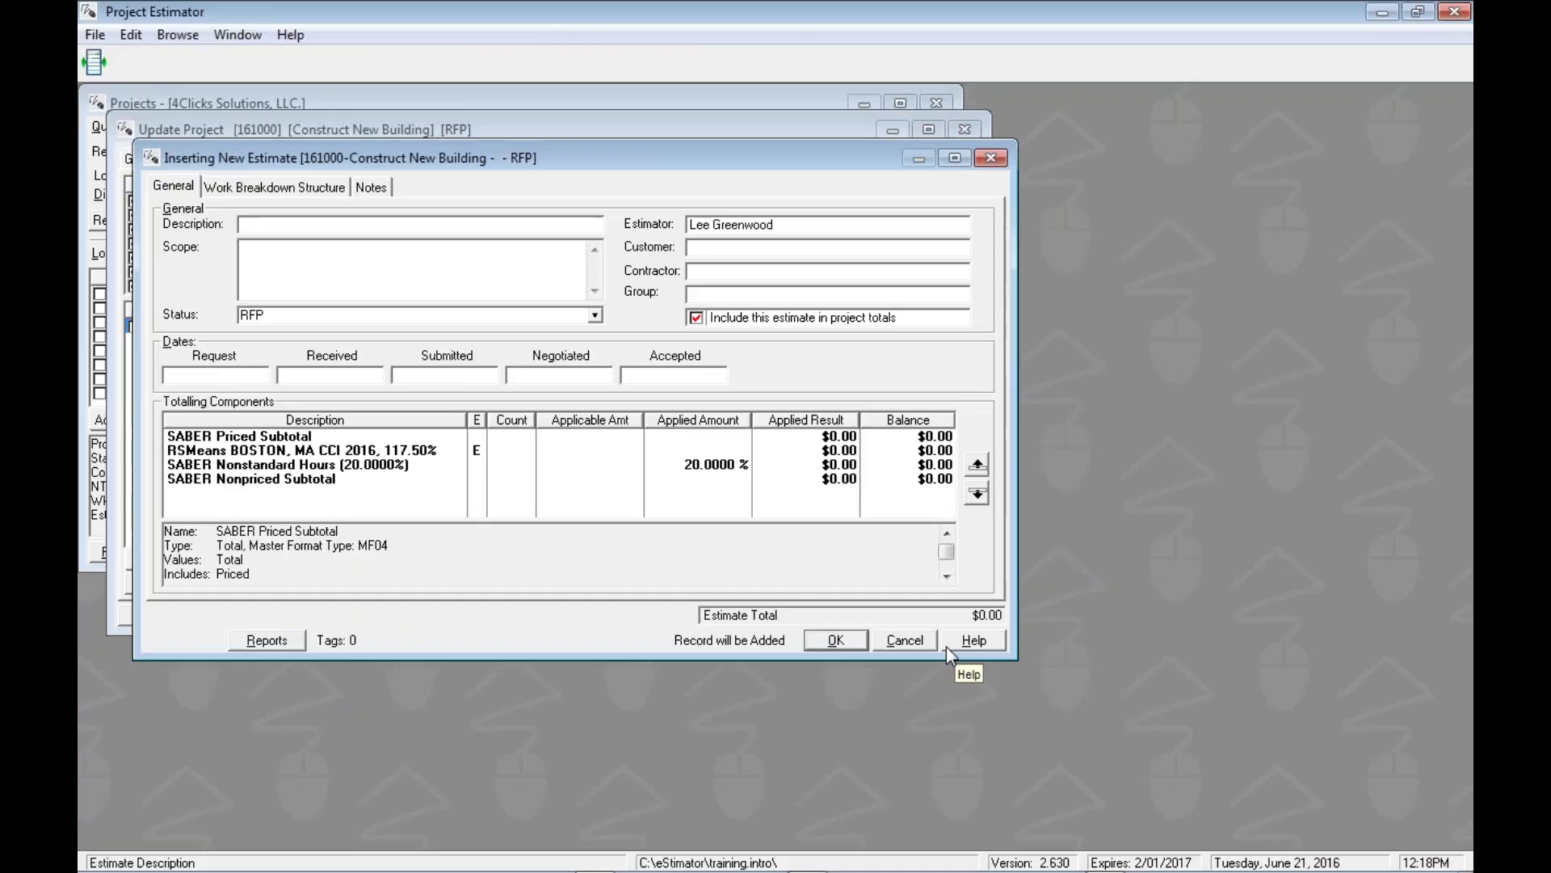
pyautogui.write('01 General Requirements')
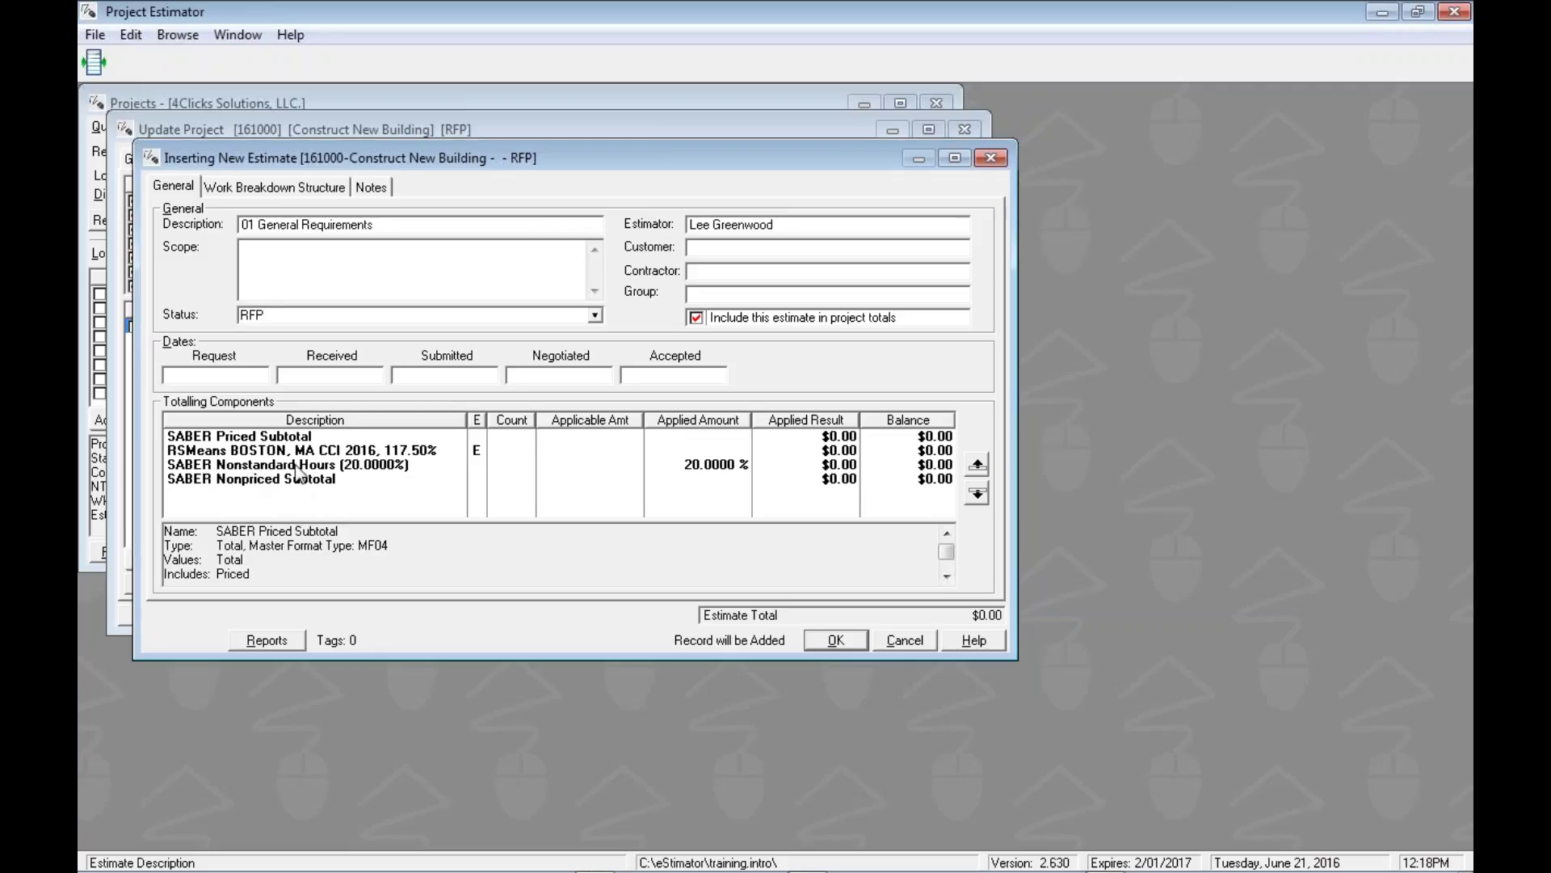
pyautogui.click(240, 466)
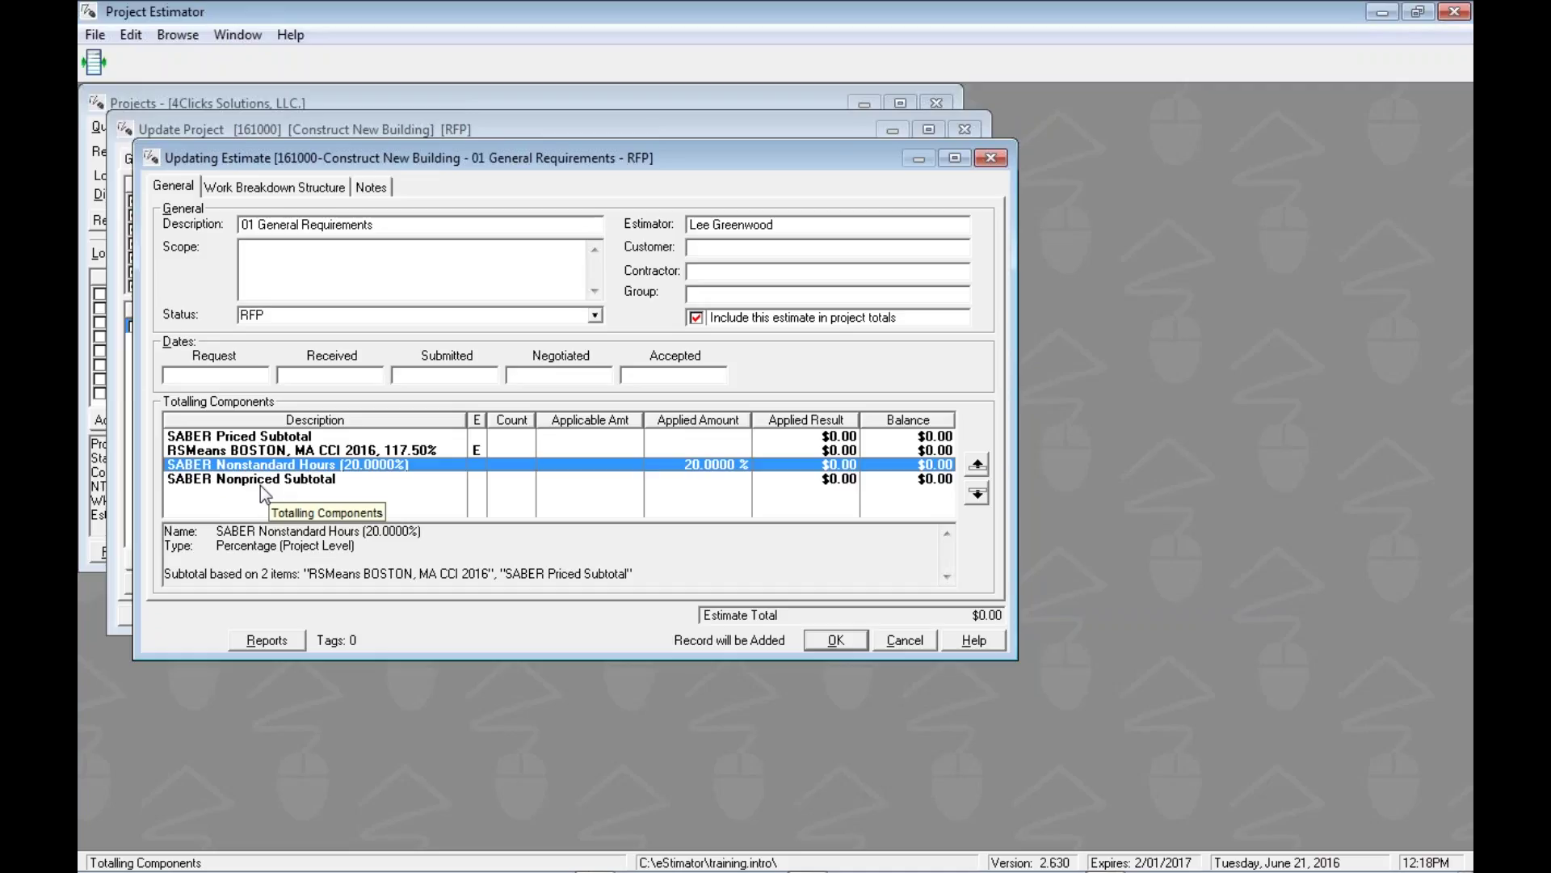
pyautogui.click(403, 227)
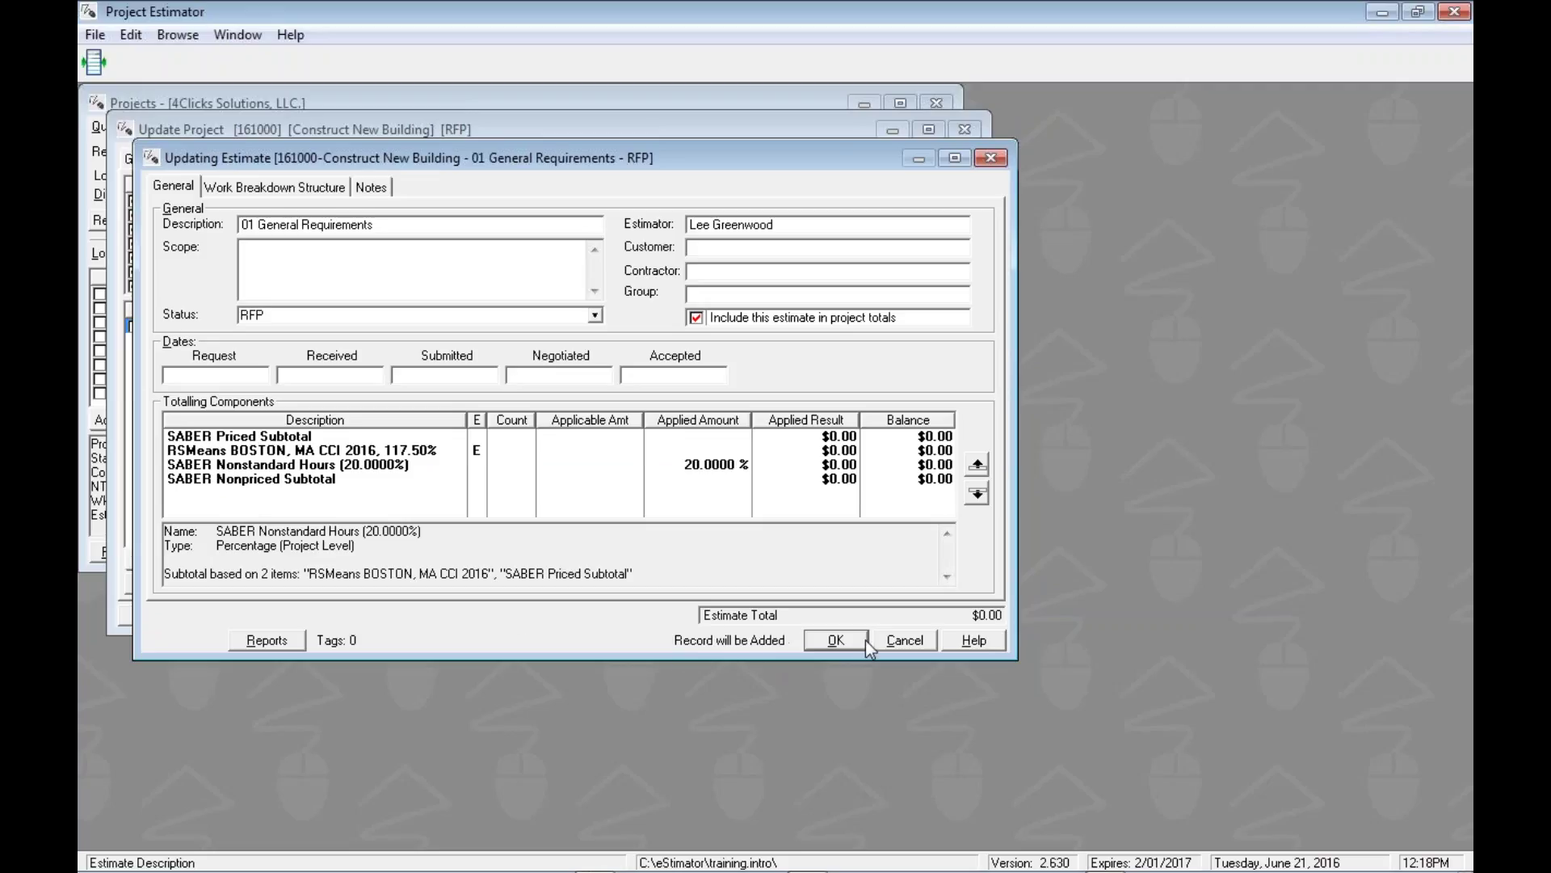
pyautogui.click(833, 640)
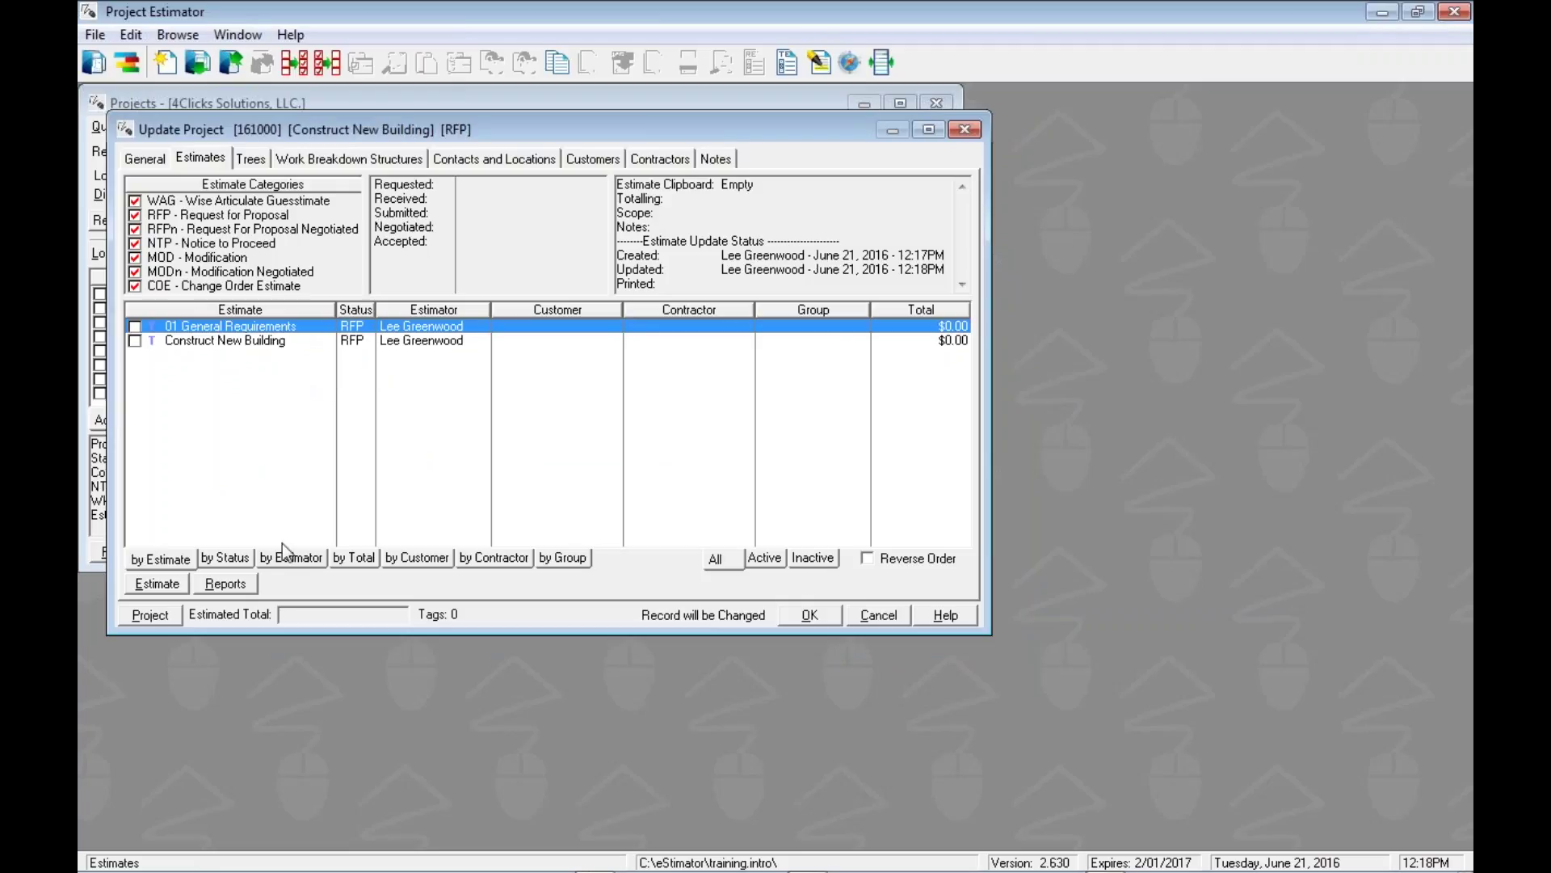
# - Insert a SABER Standard Hours estimate described as '03 Concrete' and check its totalling component
pyautogui.rightClick(250, 369)
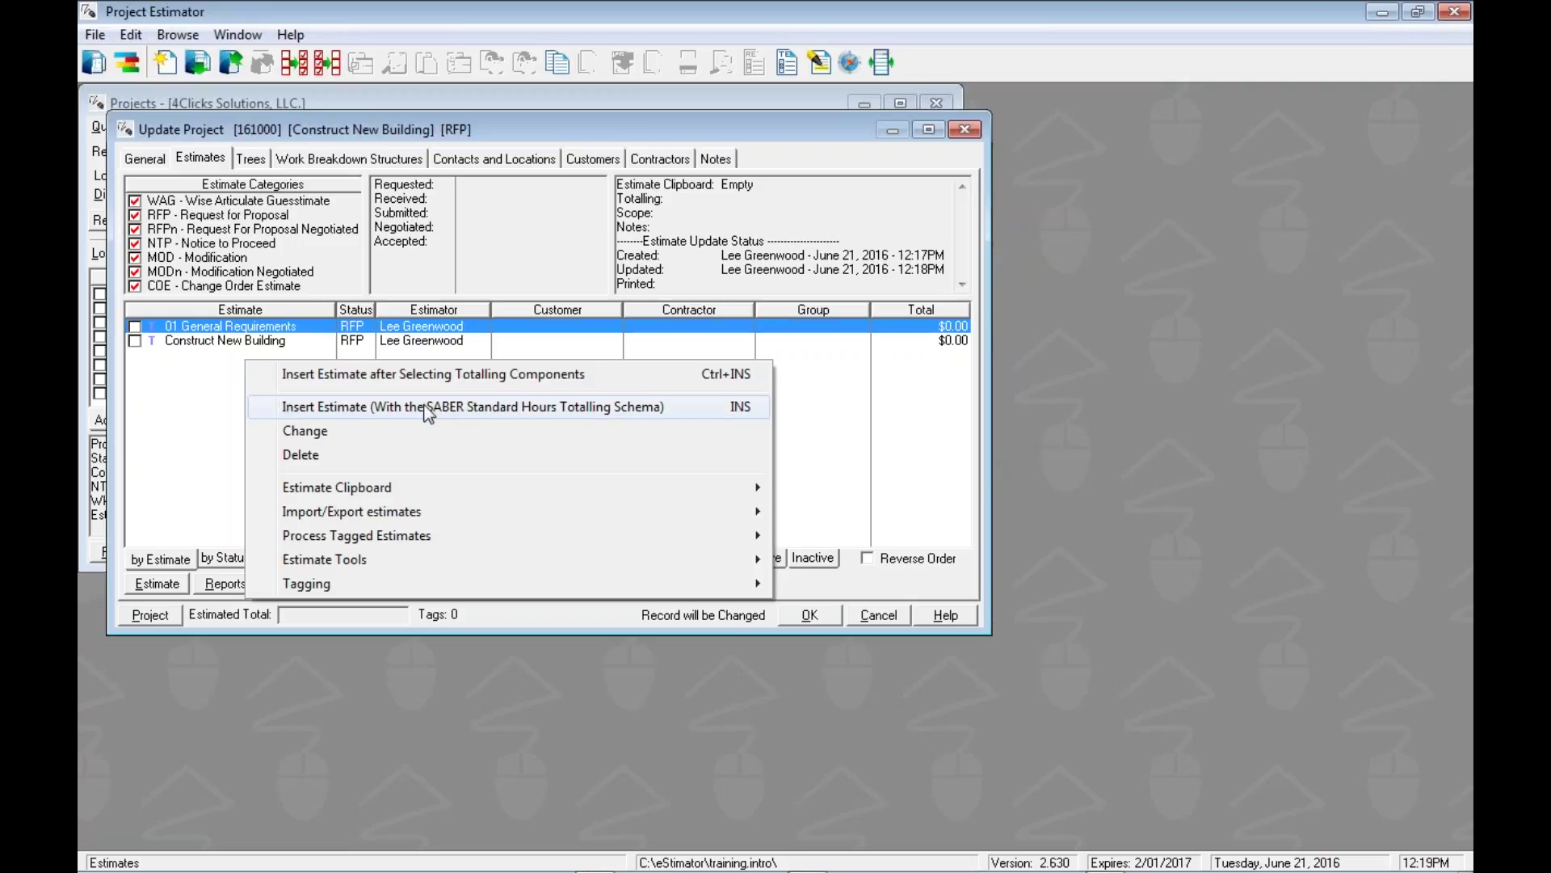
pyautogui.click(578, 411)
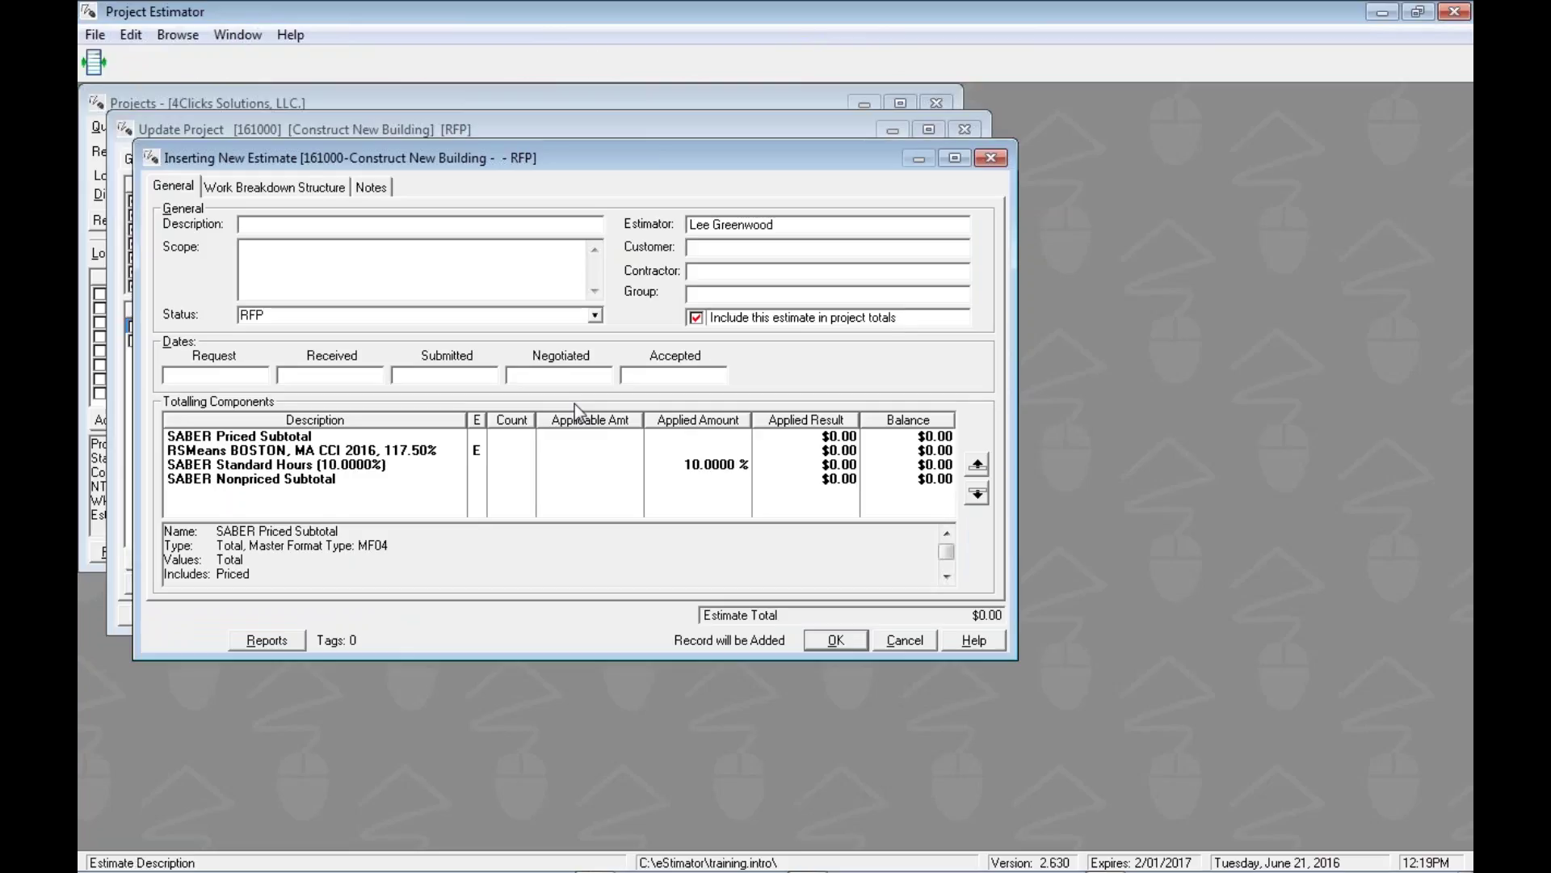
pyautogui.write('03 Concrete')
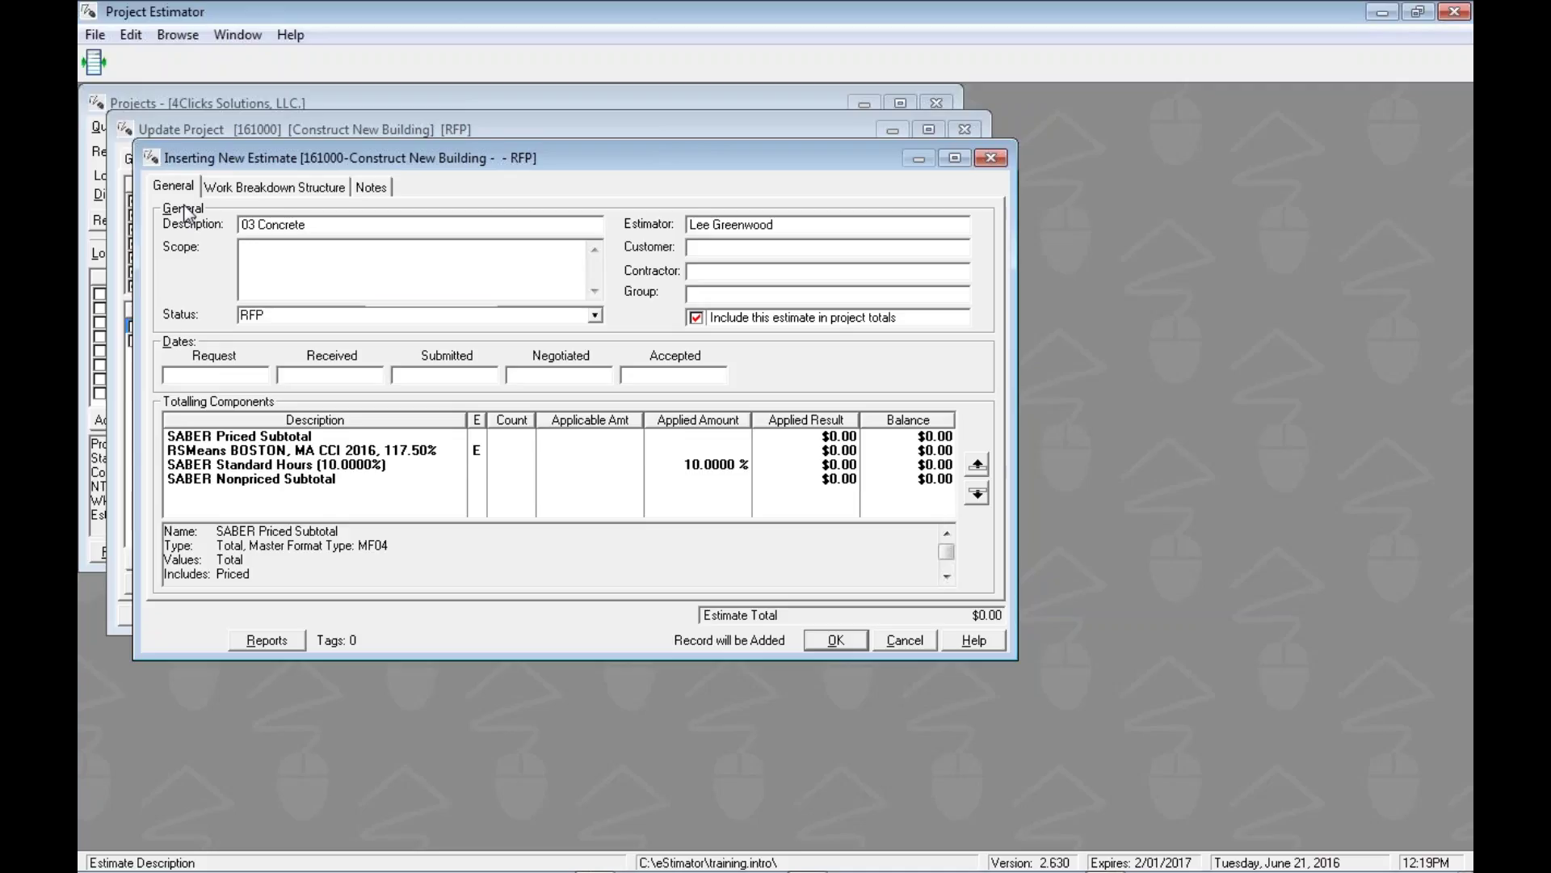
pyautogui.click(196, 466)
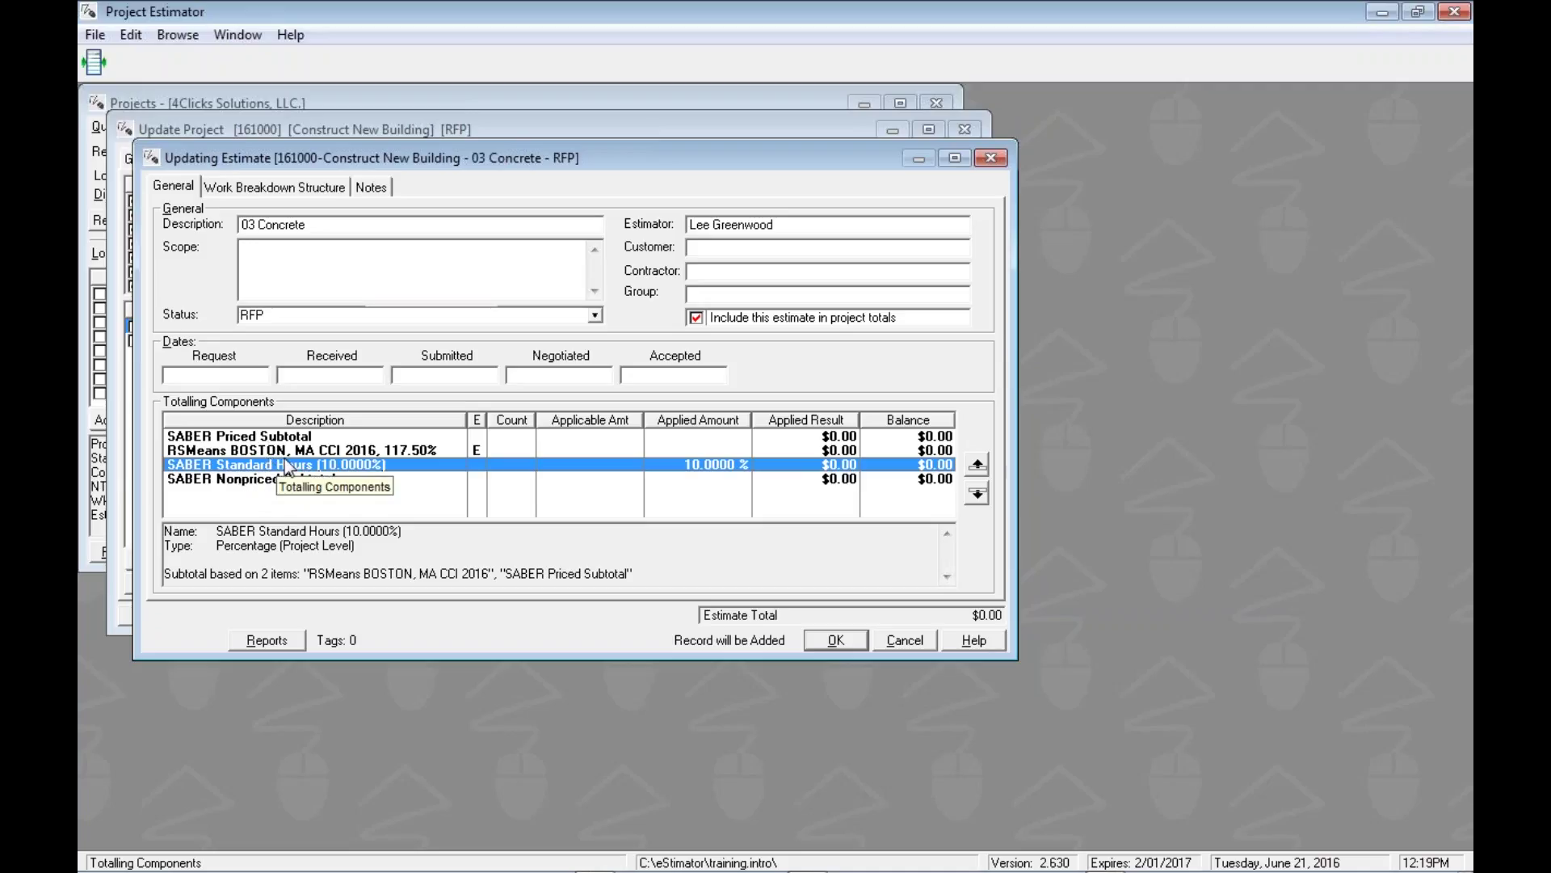
pyautogui.click(832, 643)
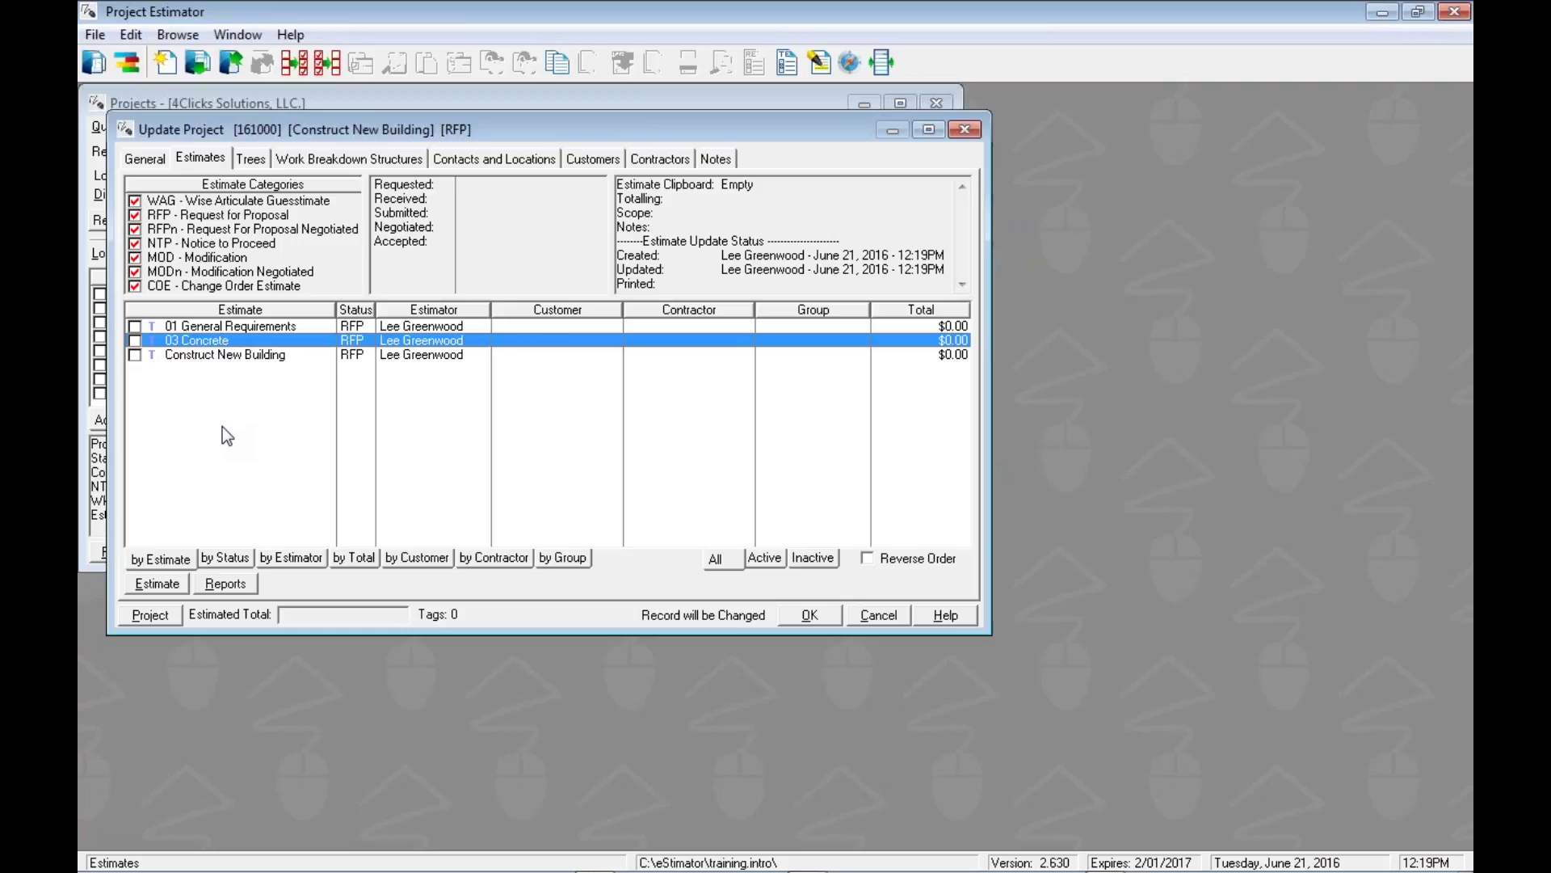
pyautogui.click(232, 359)
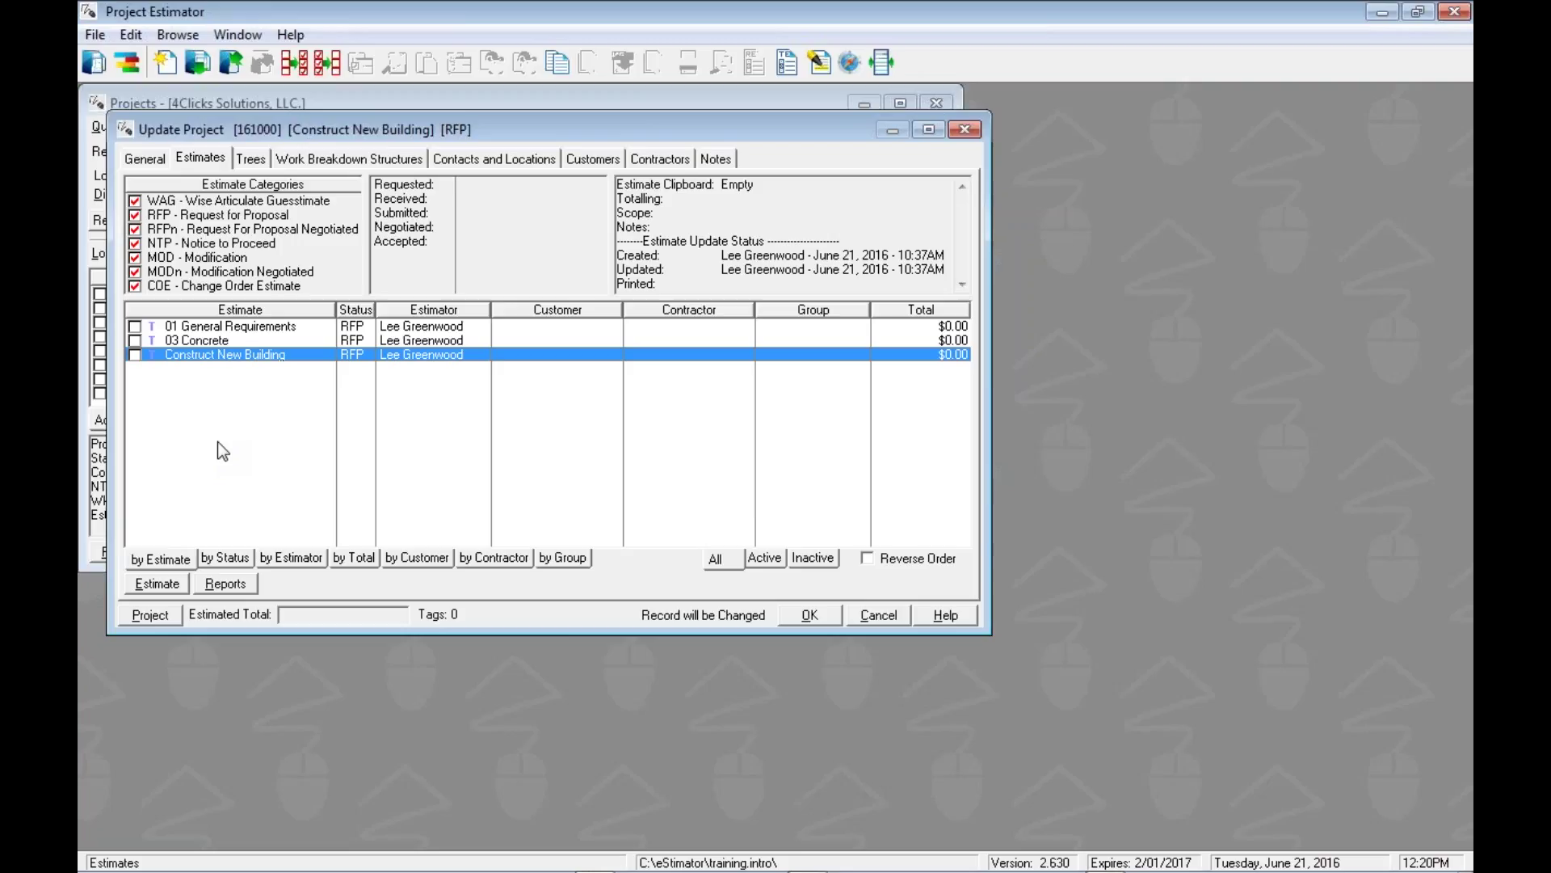
pyautogui.press('Up')
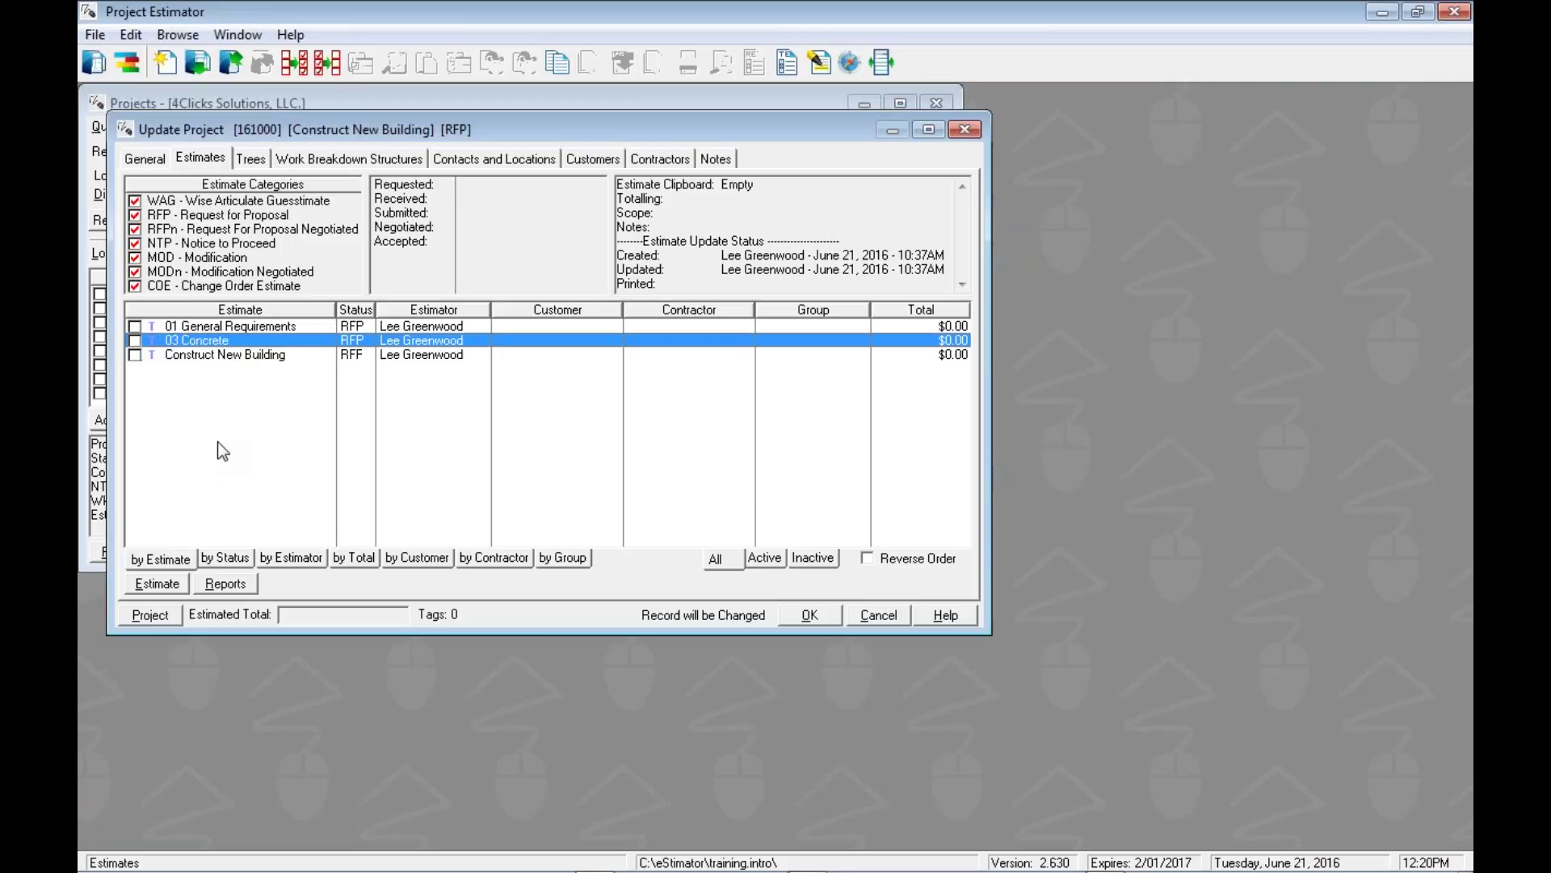
pyautogui.press('Up')
pyautogui.press('Down')
pyautogui.press('Down')
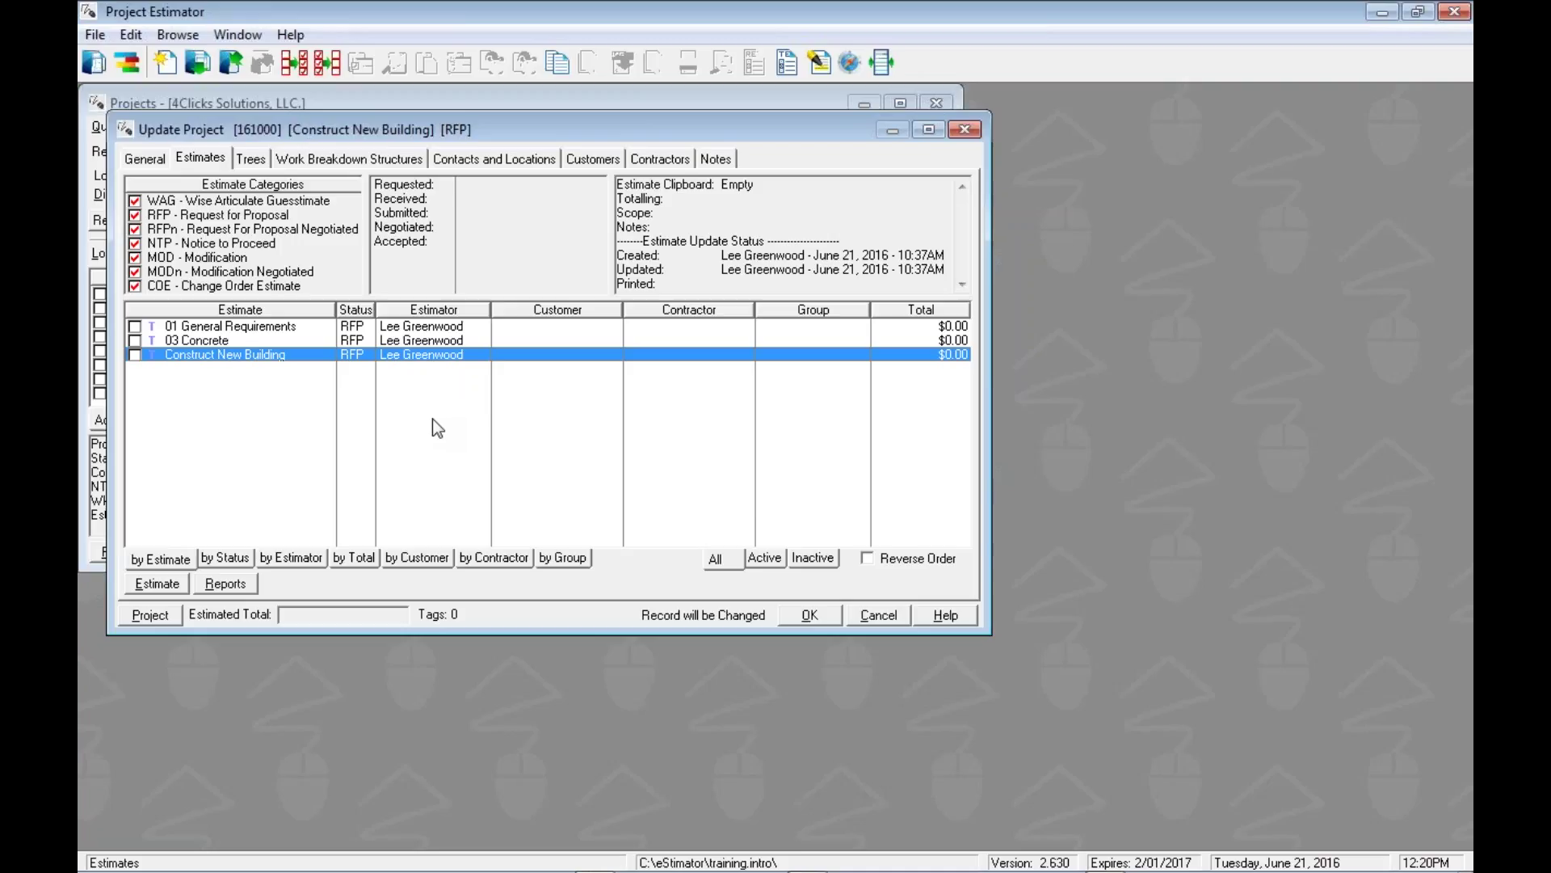
# - Change the Construct New Building estimate's description to '09 Finishes' and save it
pyautogui.rightClick(312, 364)
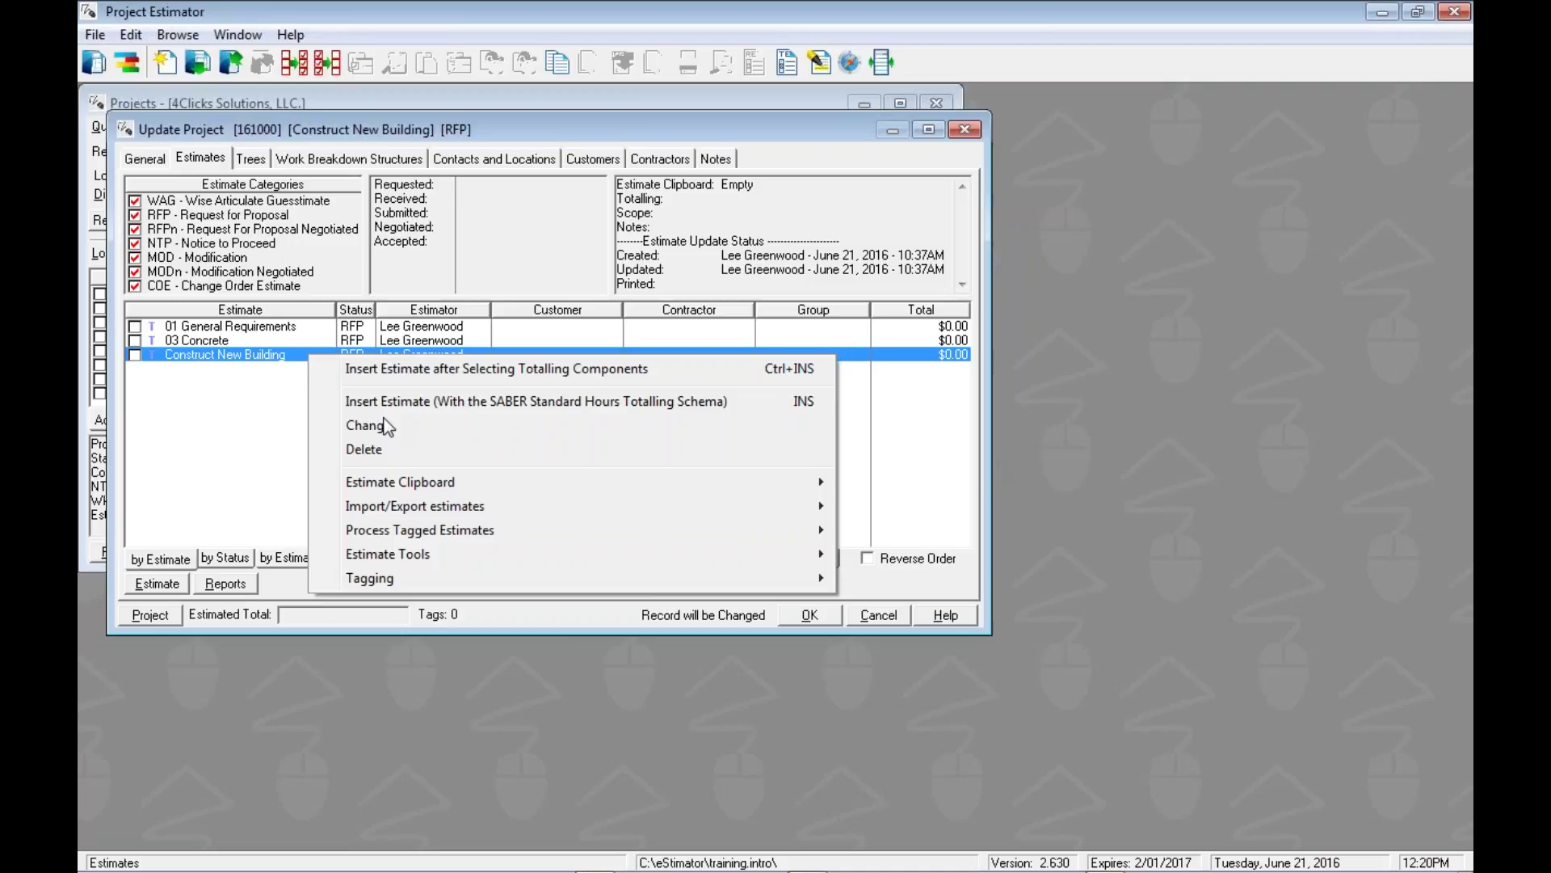
pyautogui.click(451, 428)
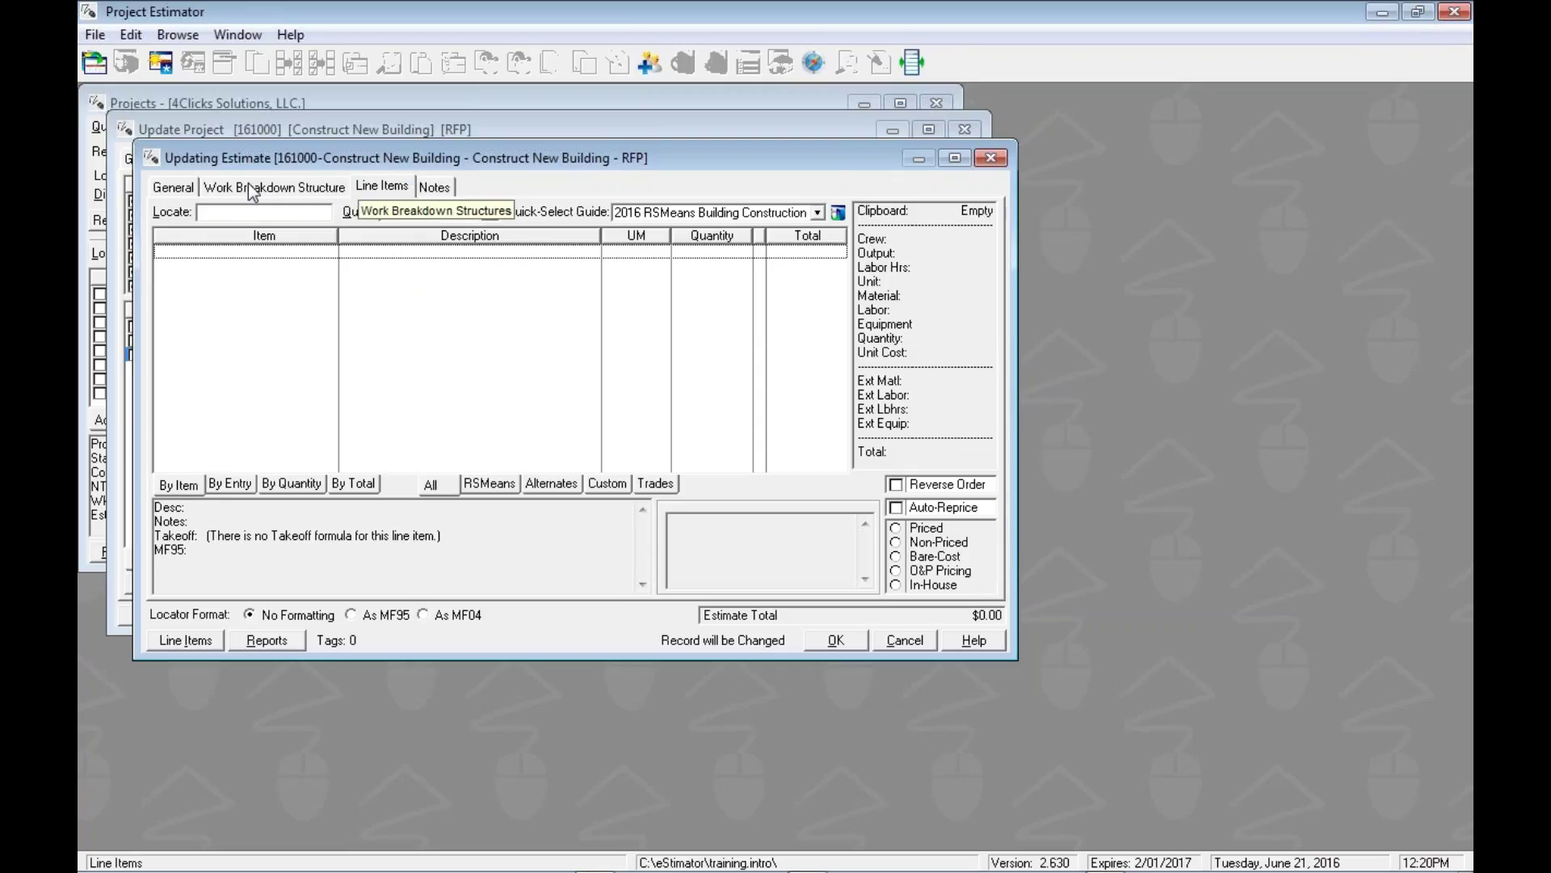
pyautogui.click(172, 188)
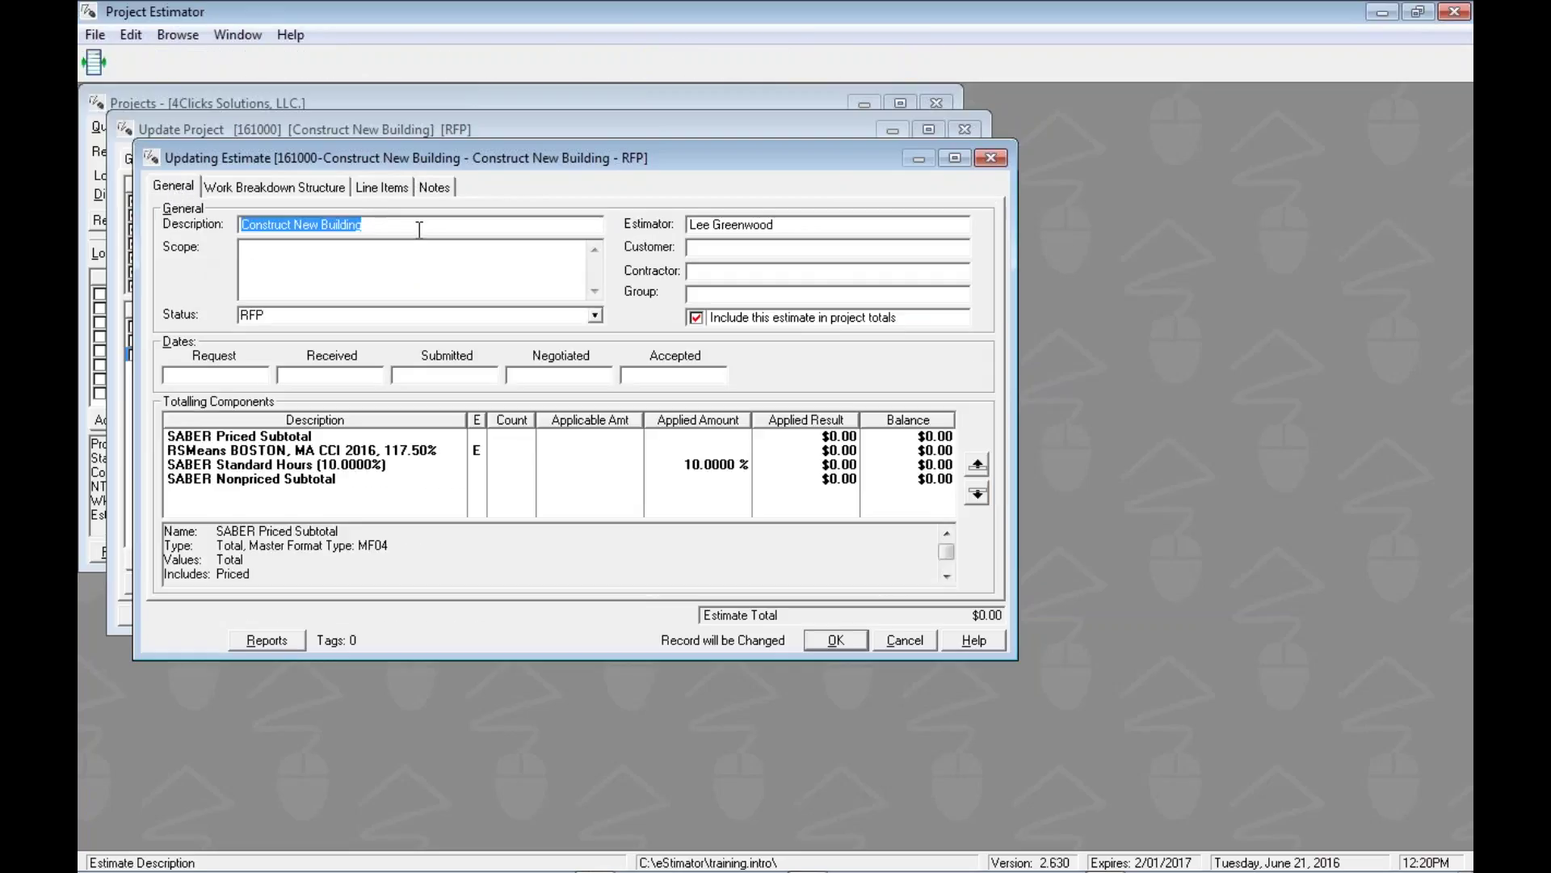
pyautogui.write('09')
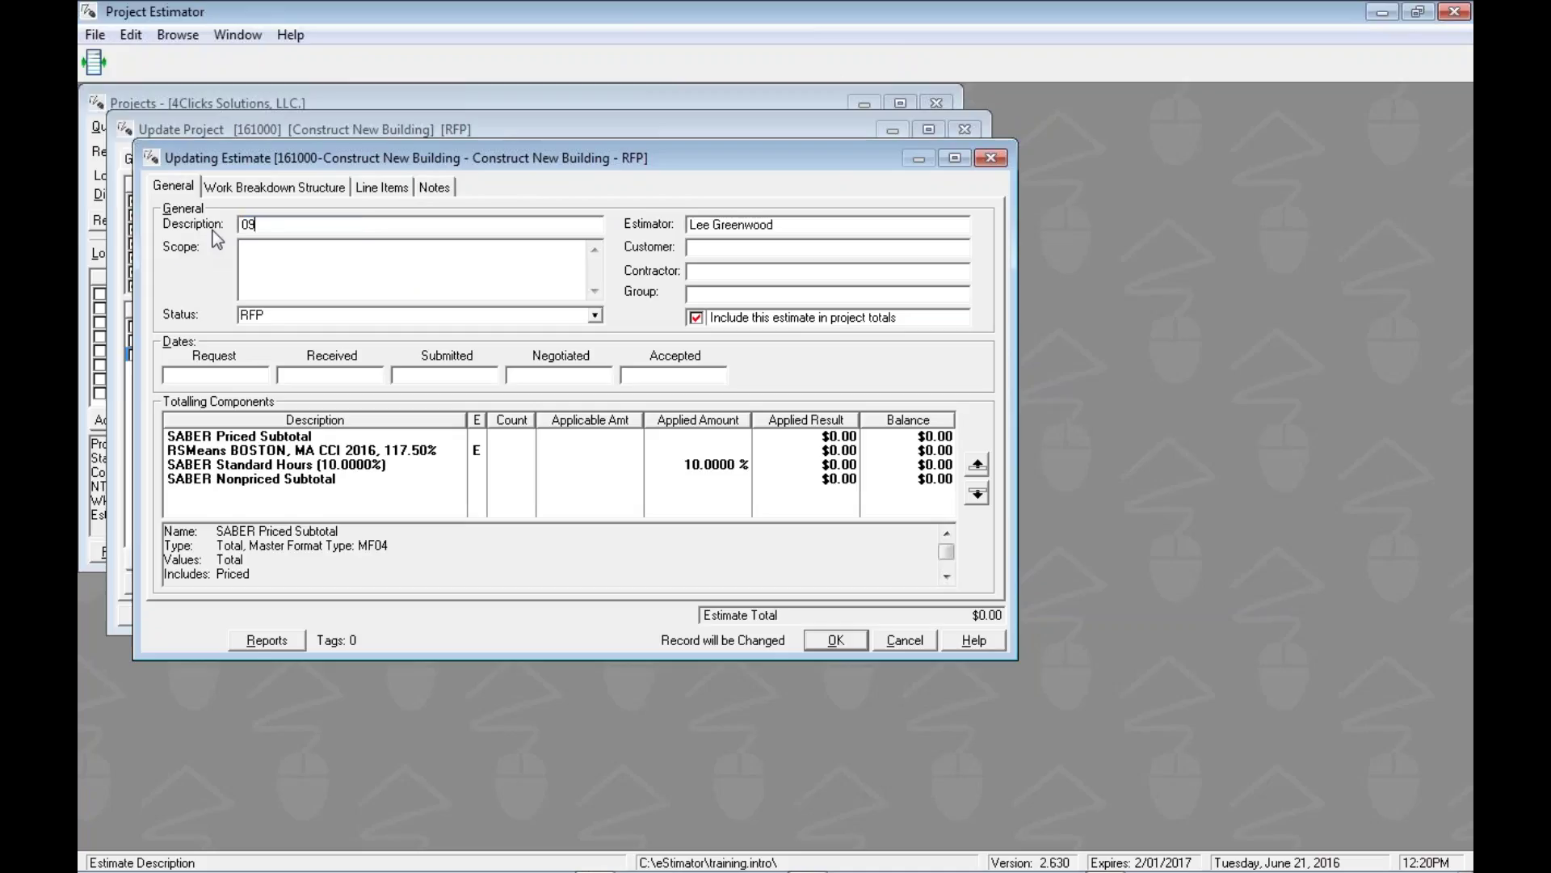
pyautogui.write(' Finishes')
pyautogui.click(835, 640)
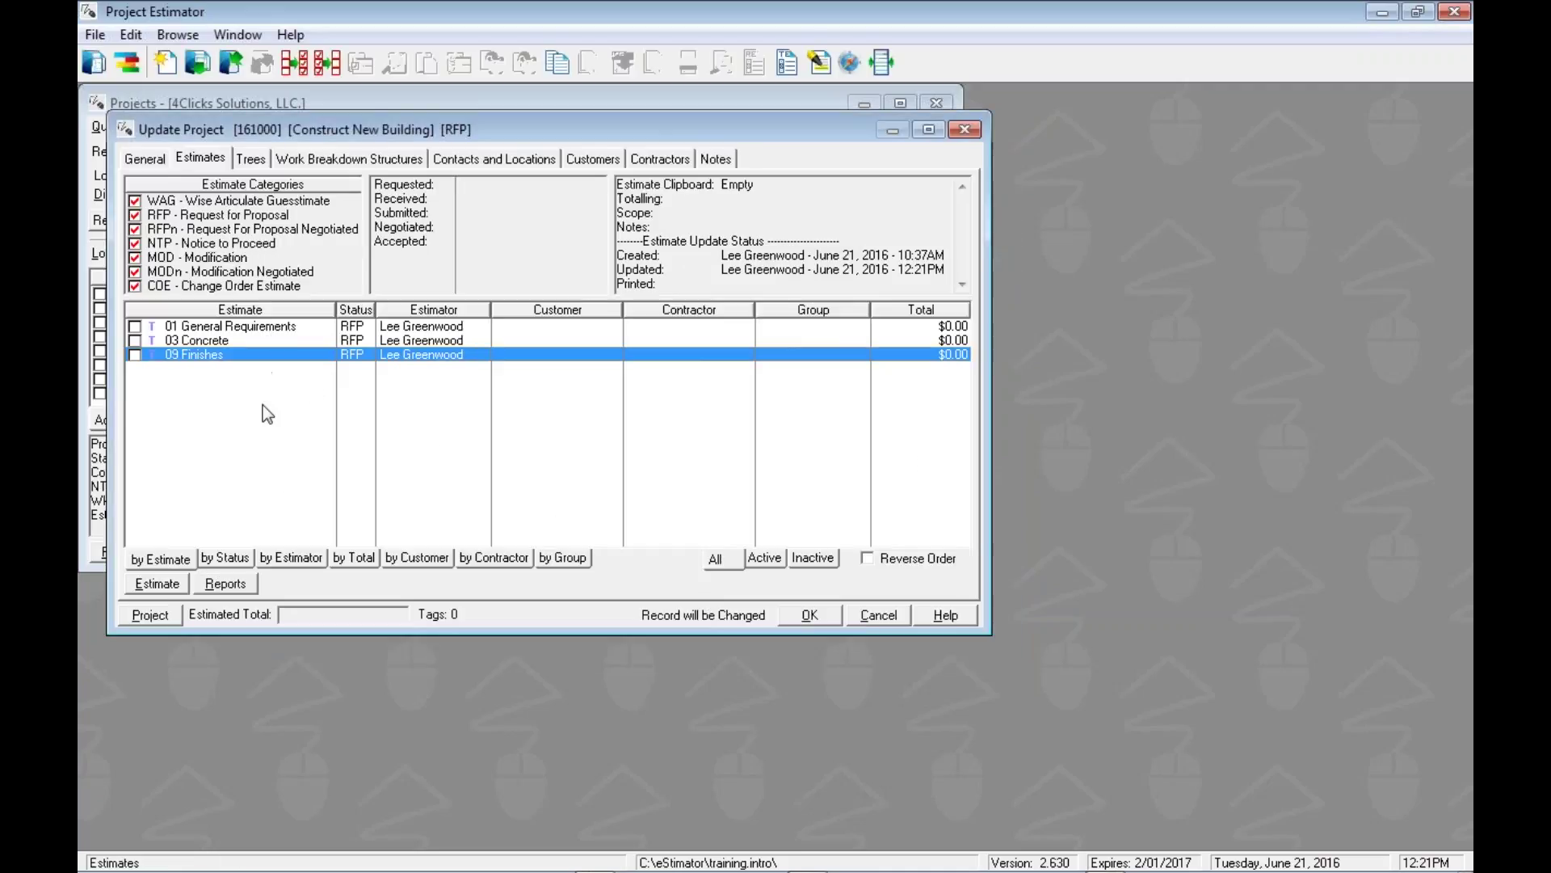